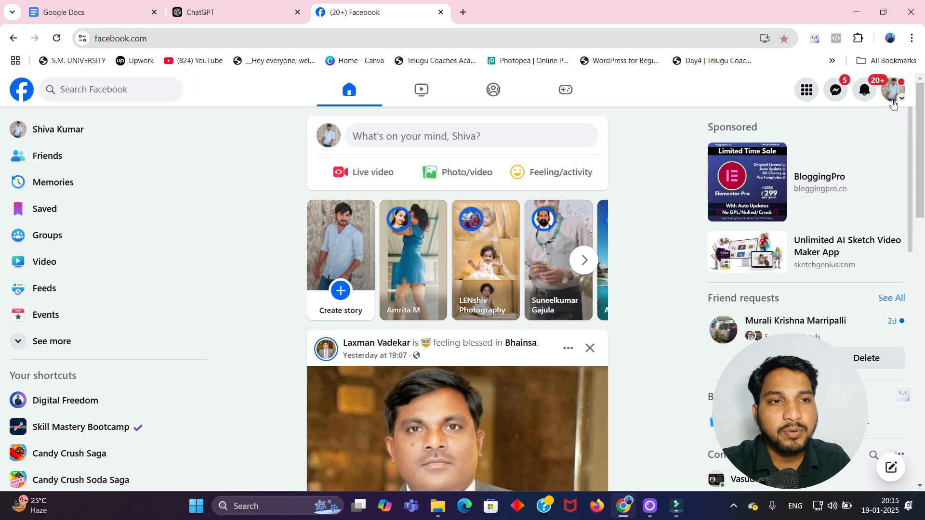
# Step: Switch the Facebook profile to the Digital Freedom page
pyautogui.click(894, 91)
pyautogui.click(809, 169)
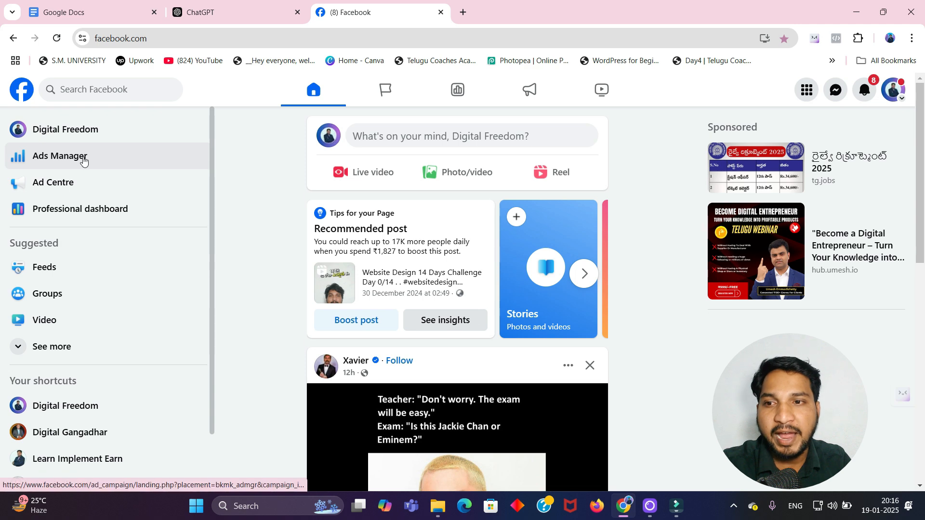
# Step: Open Ads Manager from the page's sidebar shortcuts
pyautogui.scroll(5, 54, 146)
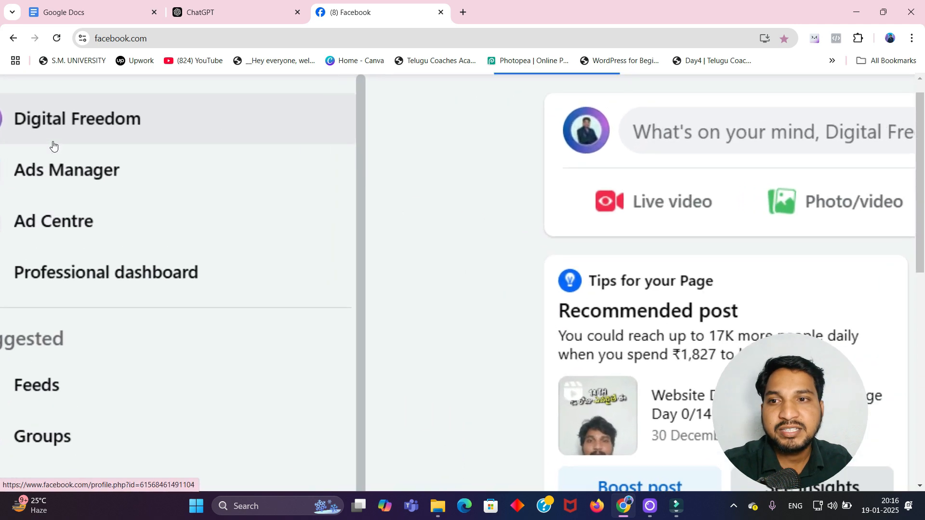
pyautogui.hscroll(-1, 55, 146)
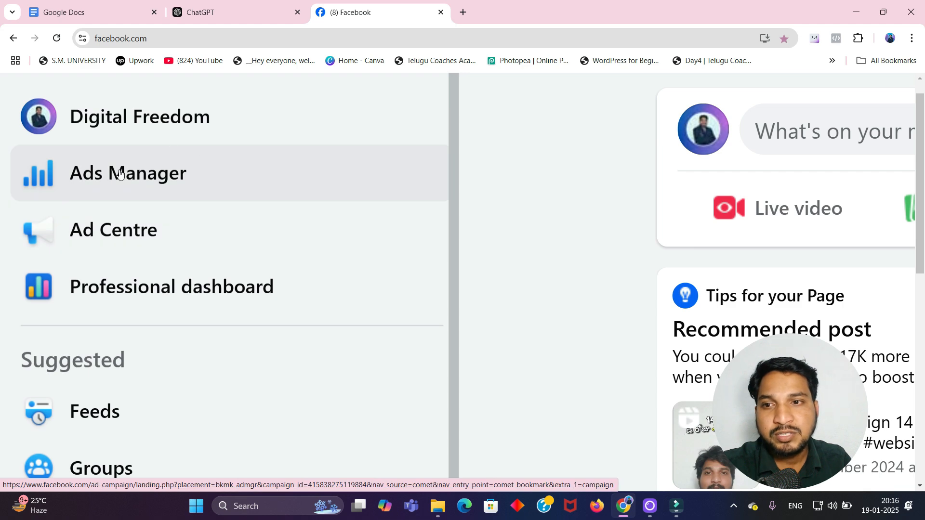
pyautogui.click(112, 176)
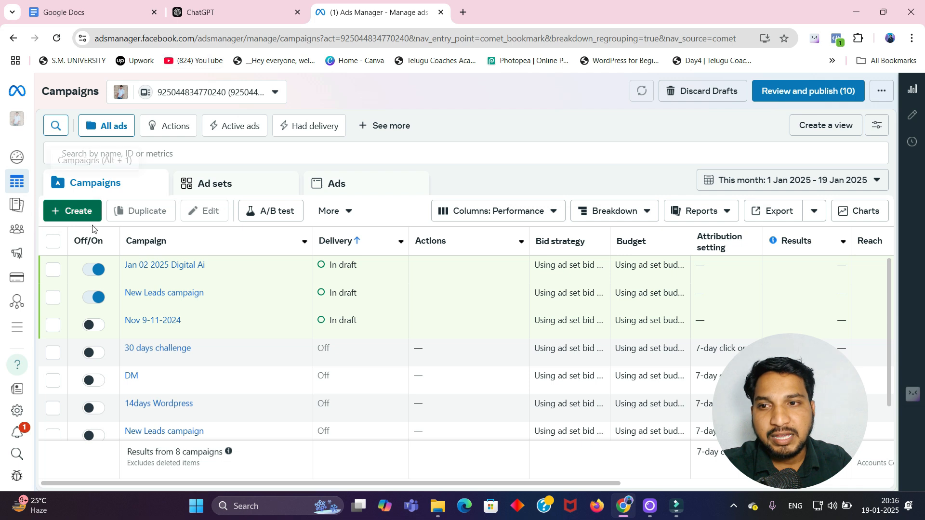
pyautogui.moveTo(32, 175)
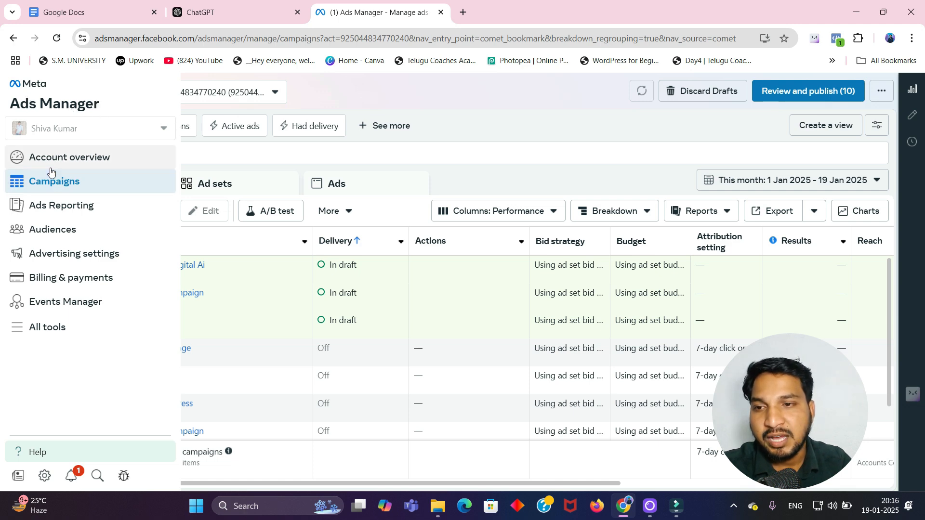
pyautogui.scroll(1, 50, 170)
pyautogui.scroll(3, 50, 171)
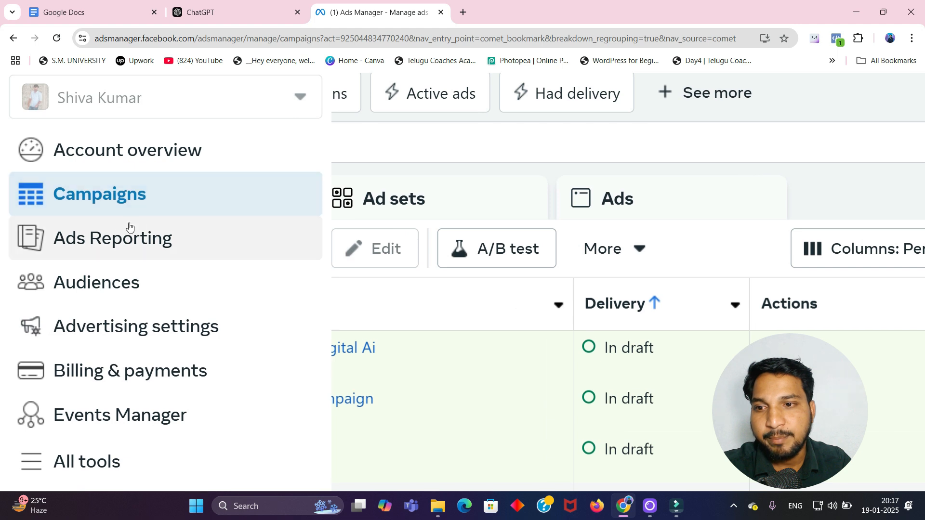
pyautogui.scroll(-1, 153, 310)
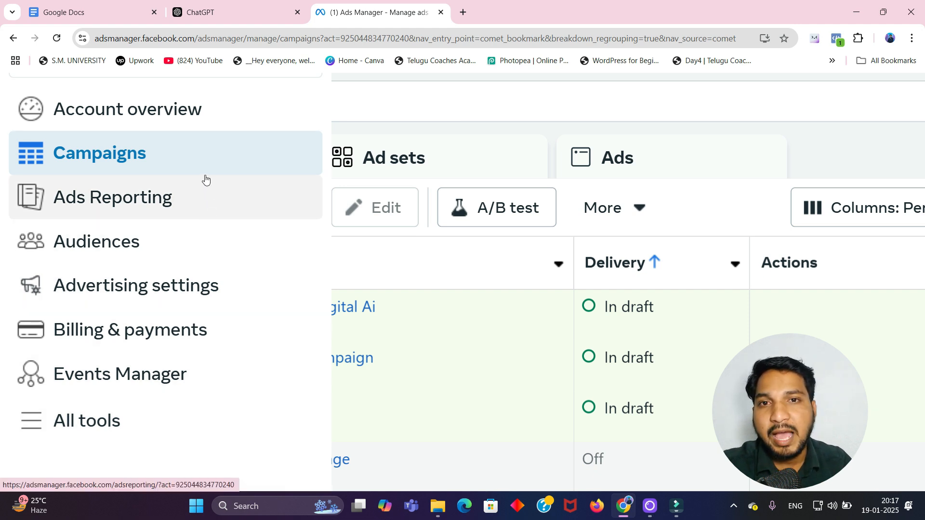
pyautogui.scroll(-1, 147, 160)
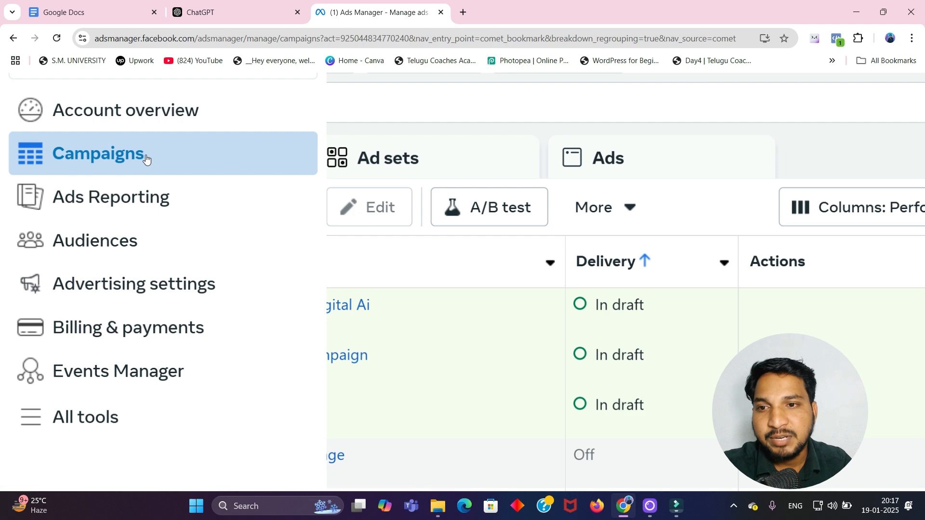
pyautogui.scroll(-3, 147, 160)
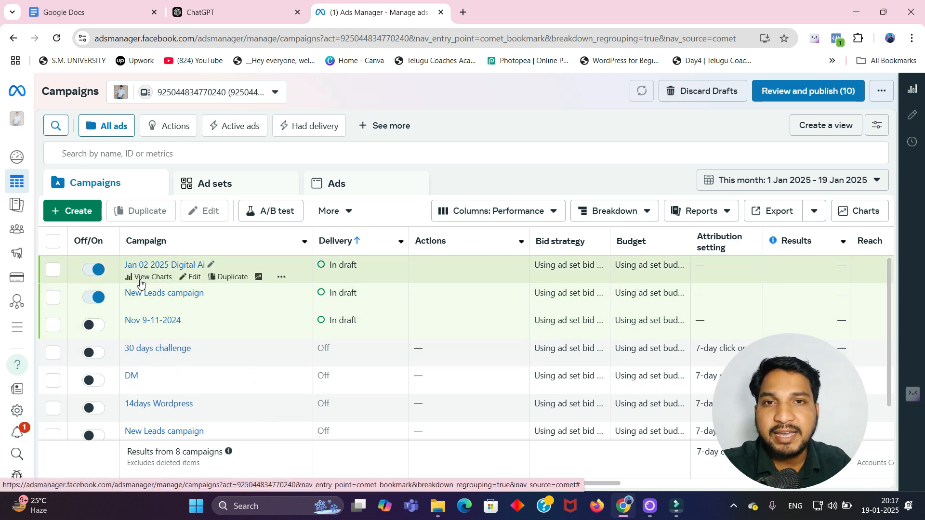
# Step: Create a new campaign with the Awareness objective
pyautogui.click(75, 210)
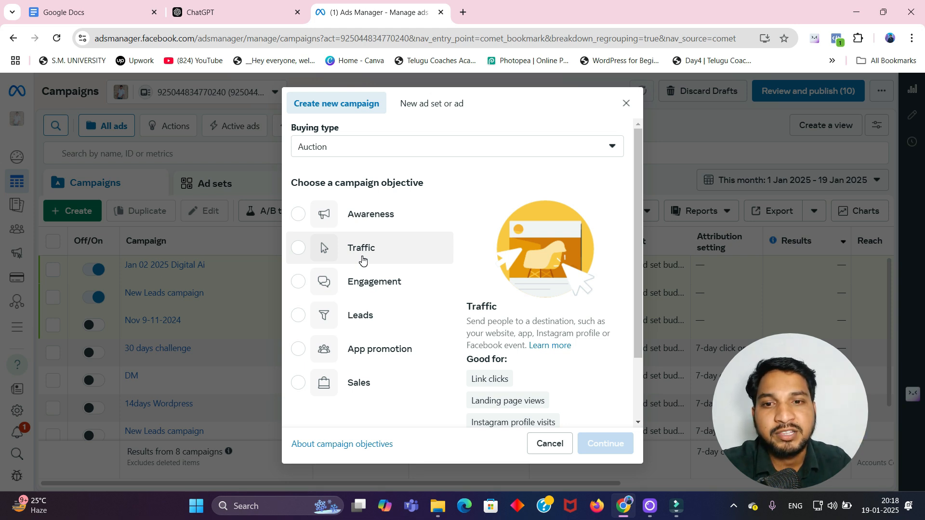
pyautogui.scroll(-1, 362, 261)
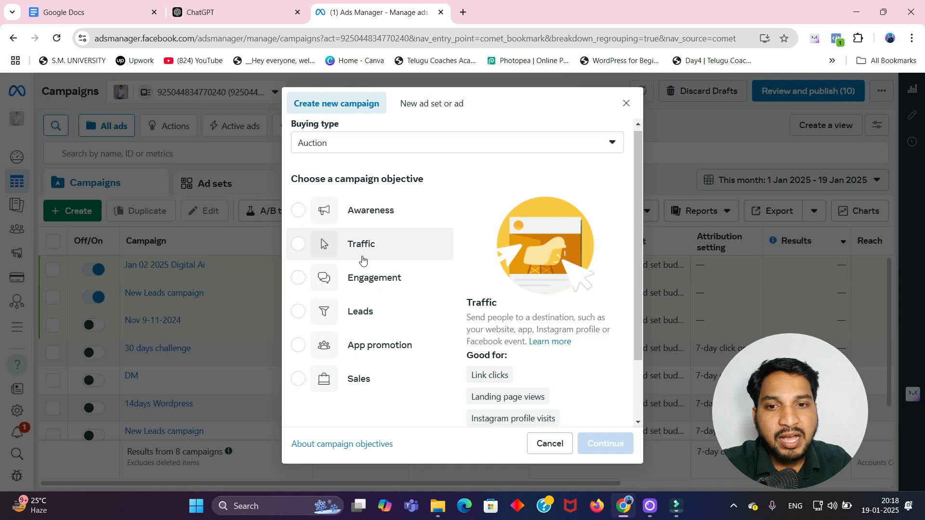
pyautogui.scroll(-1, 362, 260)
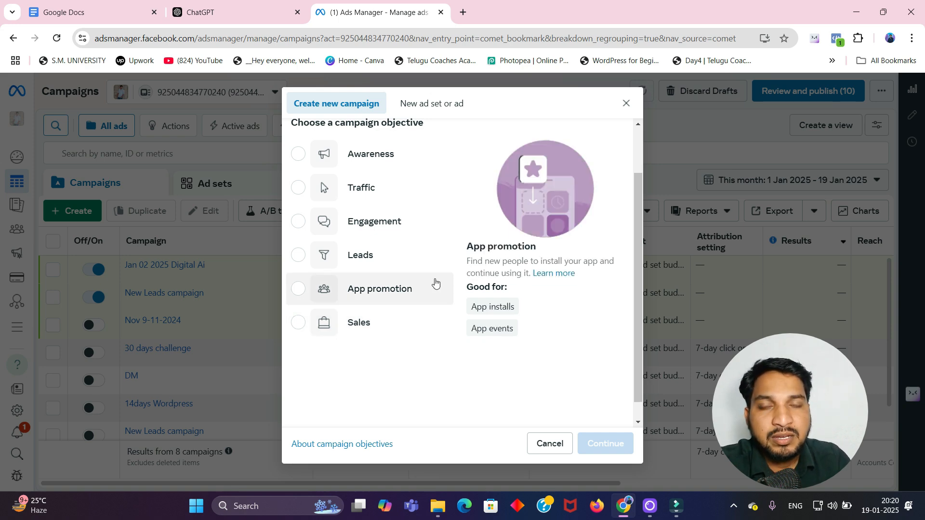
pyautogui.click(343, 154)
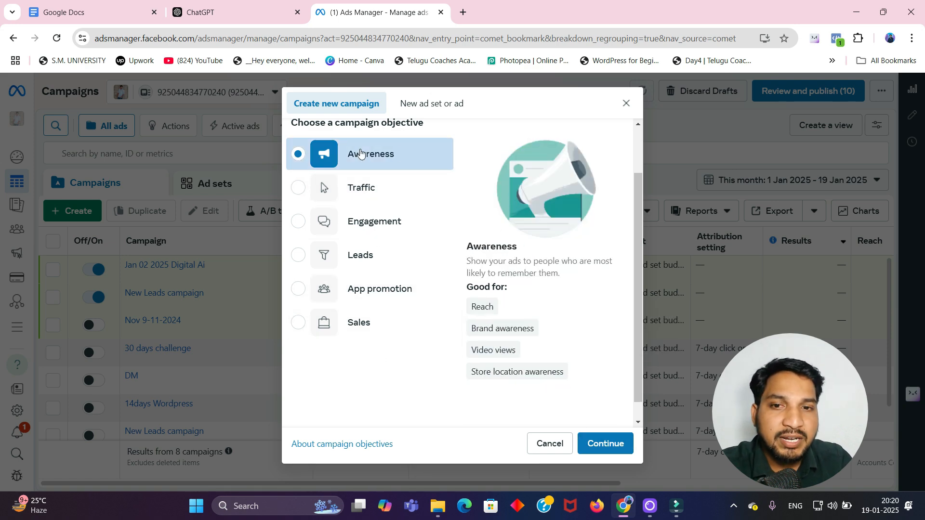
pyautogui.click(605, 444)
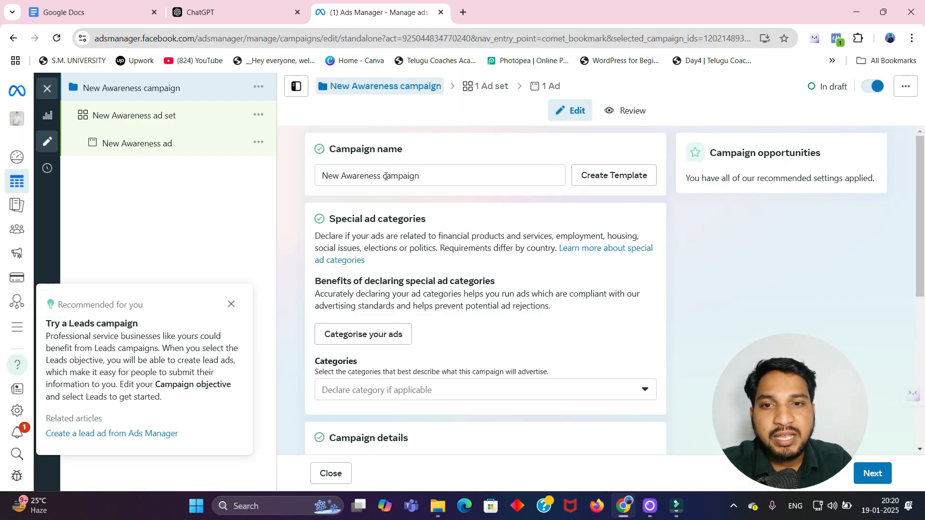
# Step: Dismiss the recommendation tip and rename the campaign 19-01-2025 demo
pyautogui.click(232, 304)
pyautogui.click(457, 182)
pyautogui.press('BackSpace')
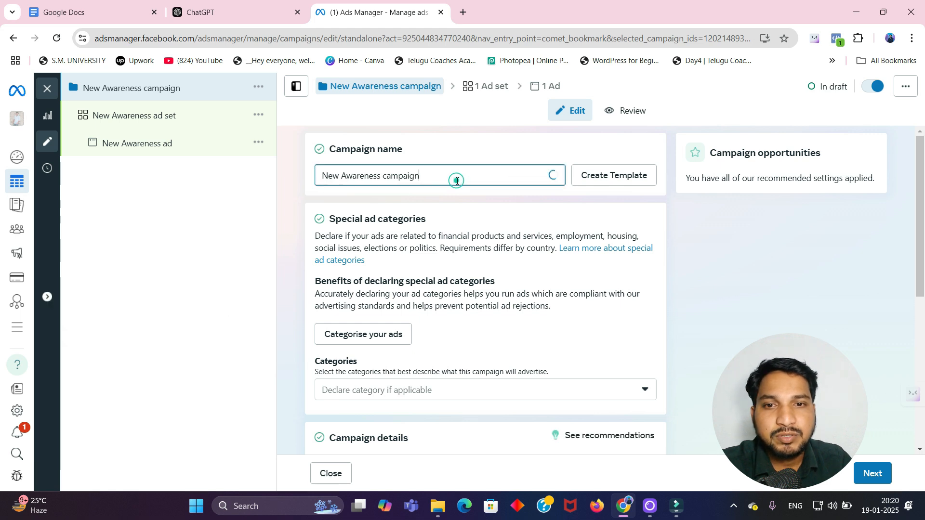
pyautogui.press('BackSpace')
pyautogui.press('BackSpace')
pyautogui.press('BackSpace')
pyautogui.press('BackSpace')
pyautogui.press('BackSpace')
pyautogui.press('BackSpace')
pyautogui.press('BackSpace')
pyautogui.press('BackSpace')
pyautogui.press('BackSpace')
pyautogui.press('BackSpace')
pyautogui.press('BackSpace')
pyautogui.press('BackSpace')
pyautogui.press('BackSpace')
pyautogui.press('BackSpace')
pyautogui.press('BackSpace')
pyautogui.press('BackSpace')
pyautogui.press('BackSpace')
pyautogui.press('BackSpace')
pyautogui.press('BackSpace')
pyautogui.press('BackSpace')
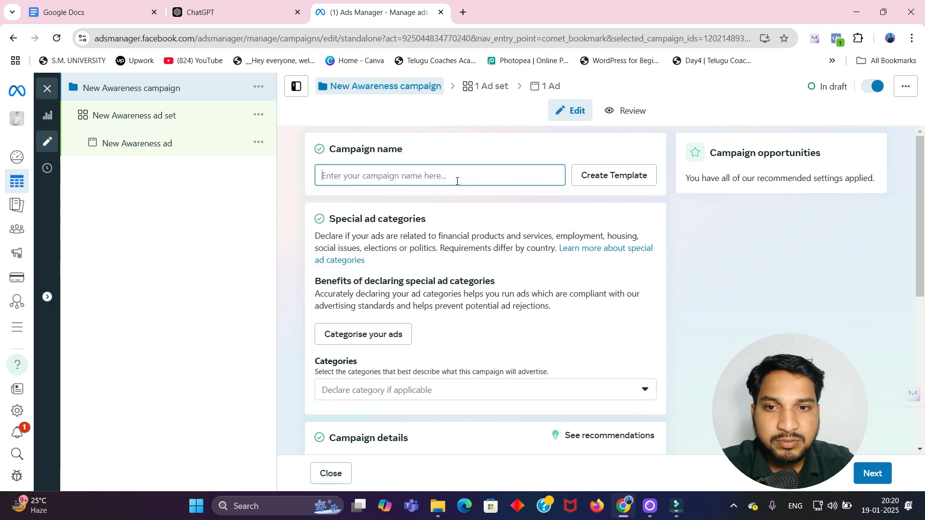
pyautogui.write('19')
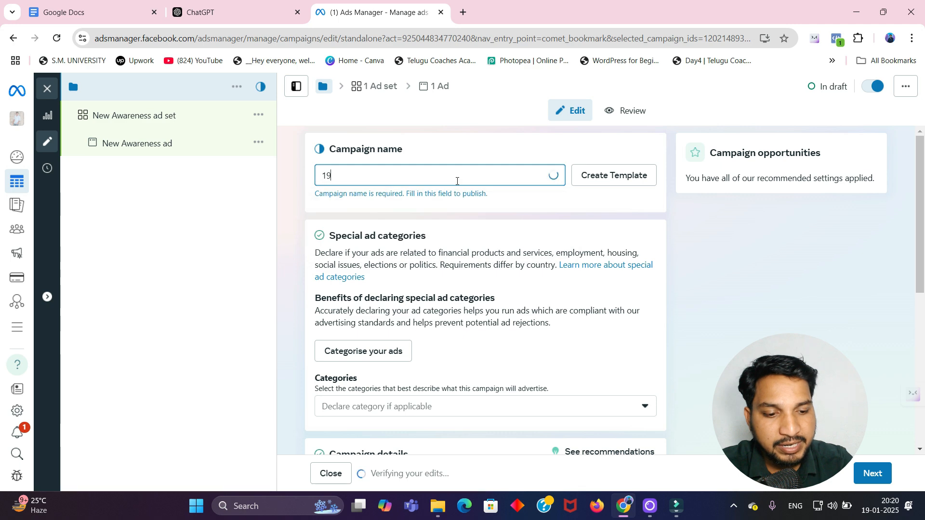
pyautogui.write('-01-2025 demo')
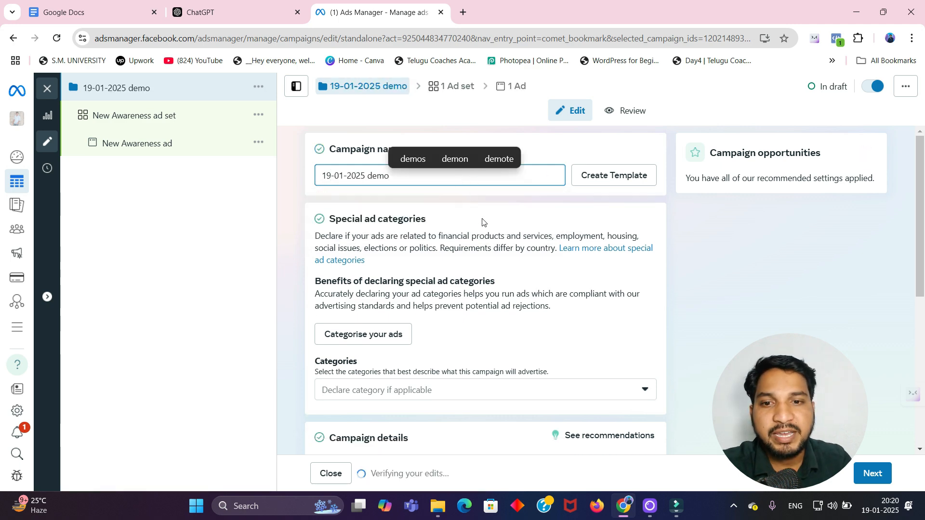
# Step: Continue to the ad set and rename it 1st ad
pyautogui.scroll(-6, 496, 258)
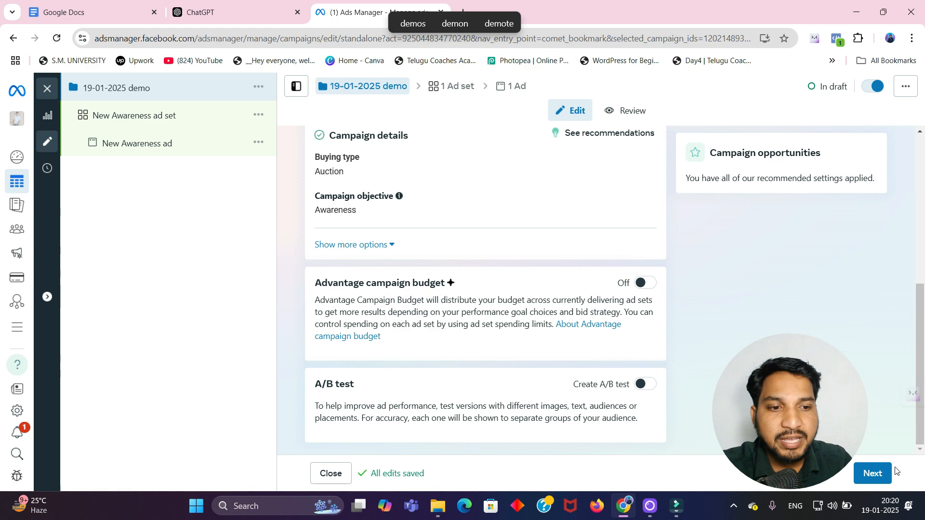
pyautogui.click(872, 474)
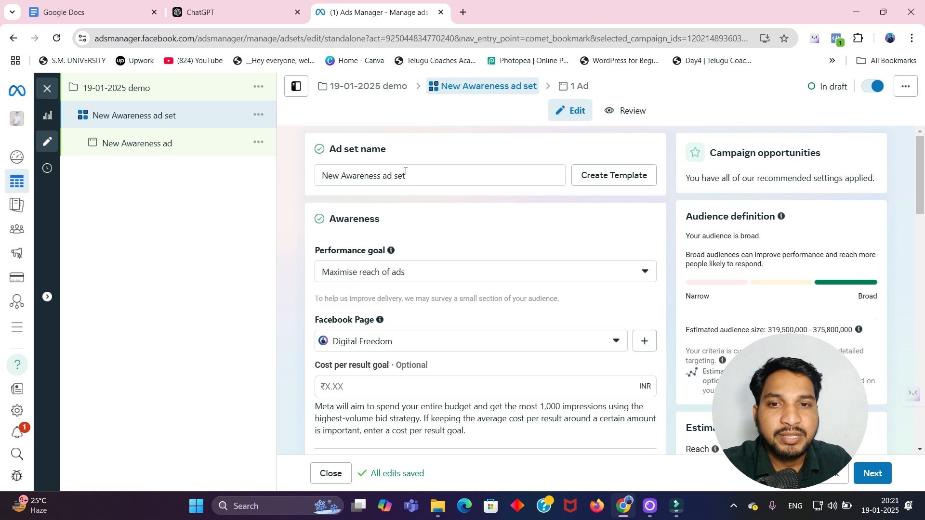
pyautogui.click(427, 177)
pyautogui.press('BackSpace')
pyautogui.press('BackSpace')
pyautogui.press('BackSpace')
pyautogui.press('BackSpace')
pyautogui.press('BackSpace')
pyautogui.press('BackSpace')
pyautogui.press('BackSpace')
pyautogui.press('BackSpace')
pyautogui.press('BackSpace')
pyautogui.press('BackSpace')
pyautogui.press('BackSpace')
pyautogui.press('BackSpace')
pyautogui.press('BackSpace')
pyautogui.press('BackSpace')
pyautogui.press('BackSpace')
pyautogui.press('BackSpace')
pyautogui.press('BackSpace')
pyautogui.press('BackSpace')
pyautogui.press('BackSpace')
pyautogui.press('BackSpace')
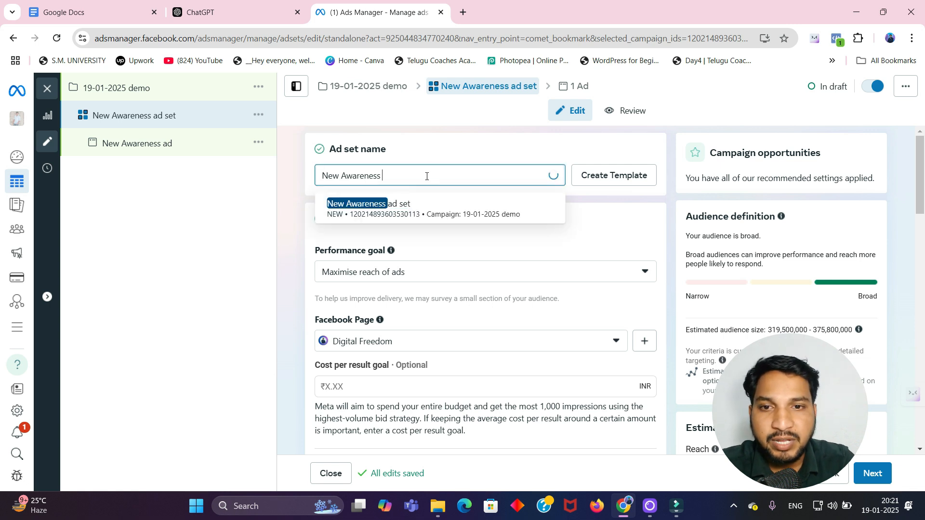
pyautogui.write('1d')
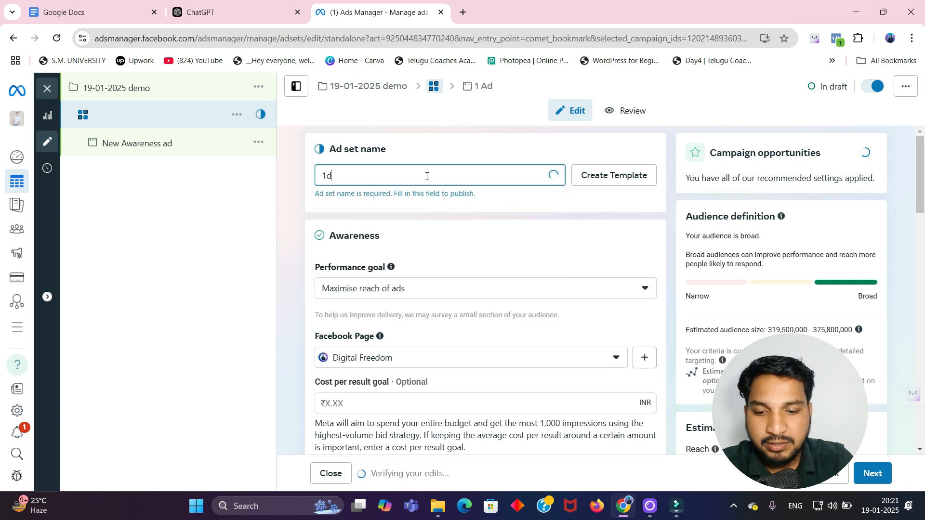
pyautogui.press('BackSpace')
pyautogui.write('st ad')
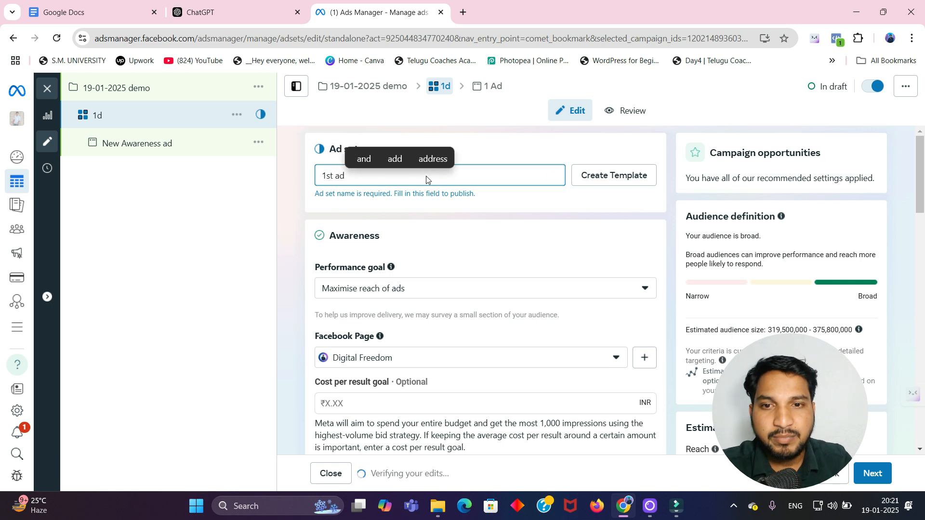
pyautogui.click(512, 199)
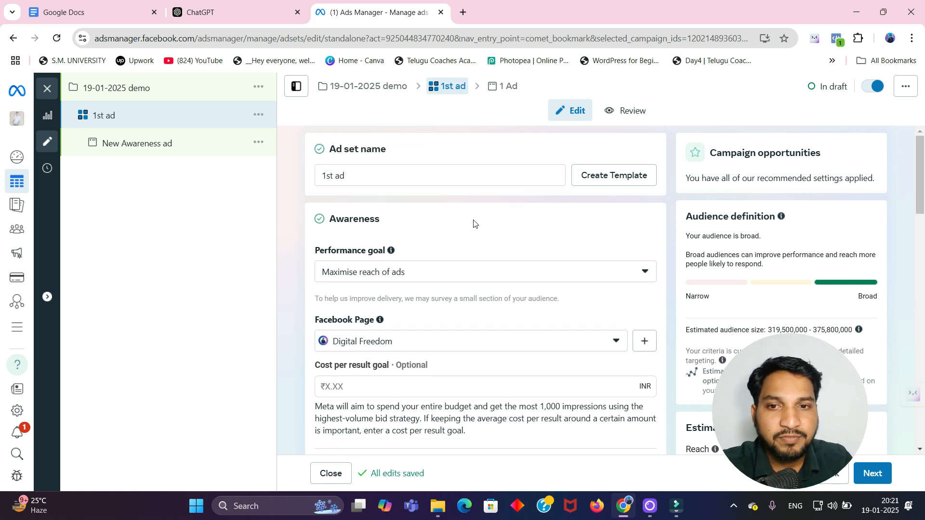
# Step: Set the ad set's start time to 12:00 in the budget and schedule section
pyautogui.scroll(-1, 464, 226)
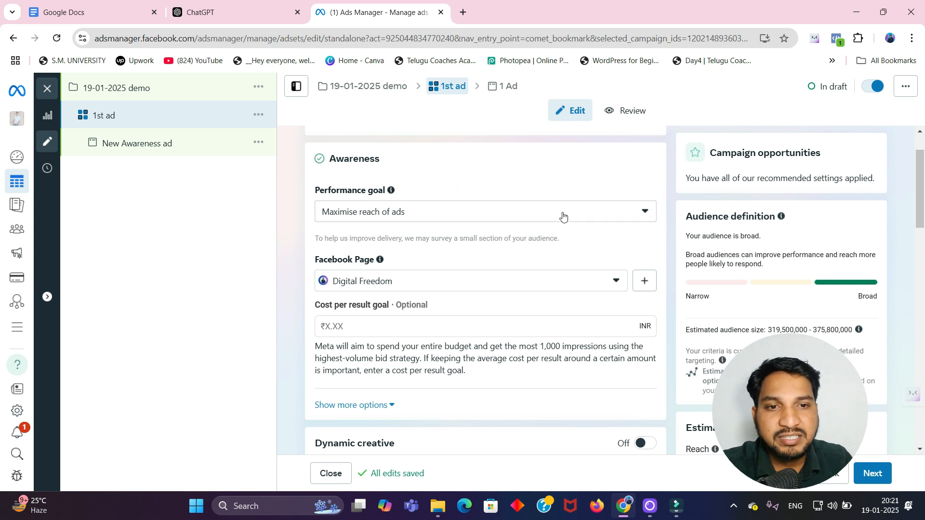
pyautogui.scroll(-1, 540, 214)
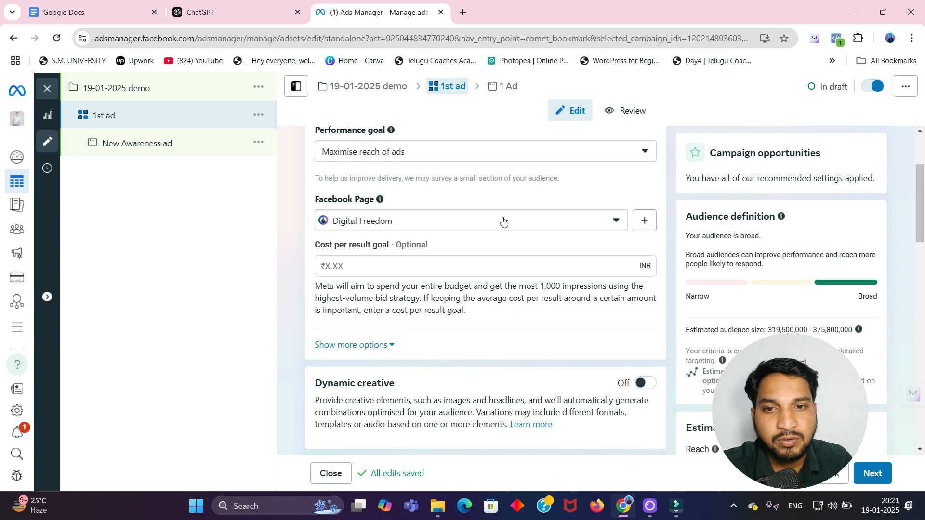
pyautogui.scroll(-4, 457, 221)
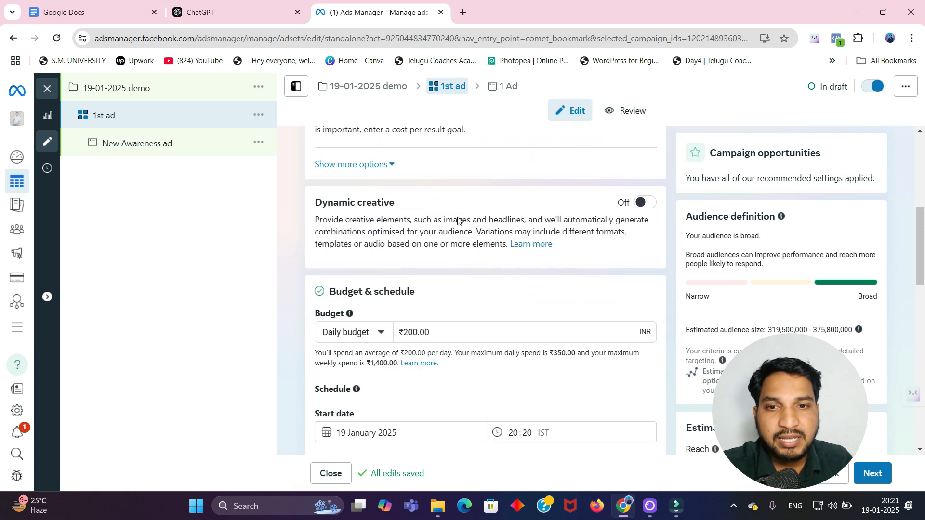
pyautogui.scroll(-1, 456, 221)
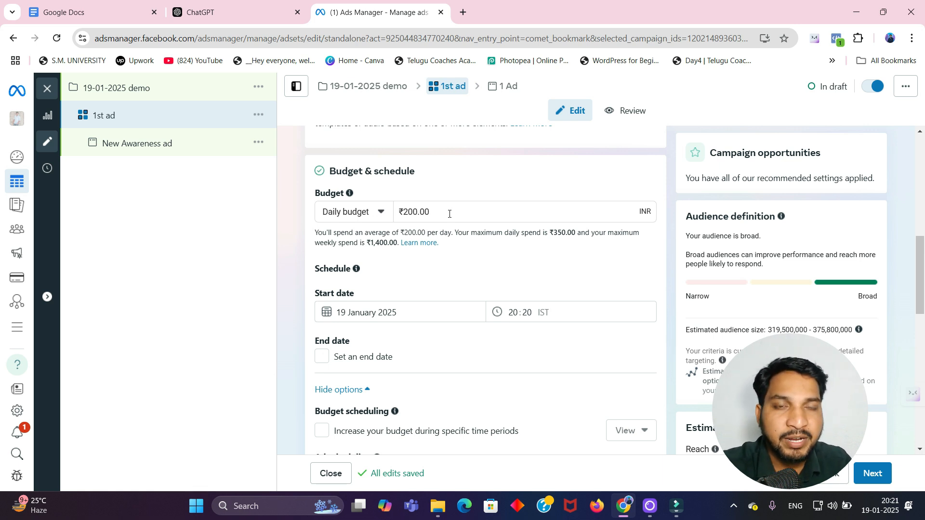
pyautogui.scroll(-3, 451, 225)
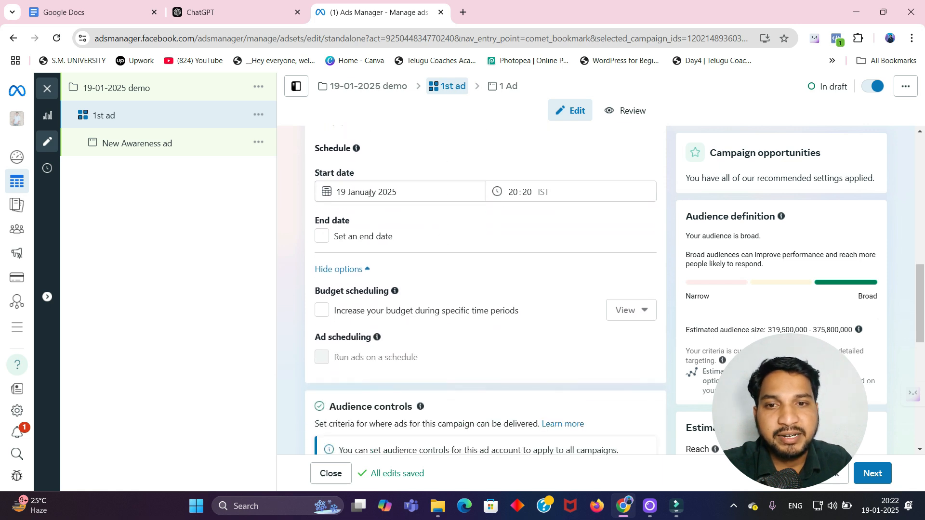
pyautogui.click(517, 196)
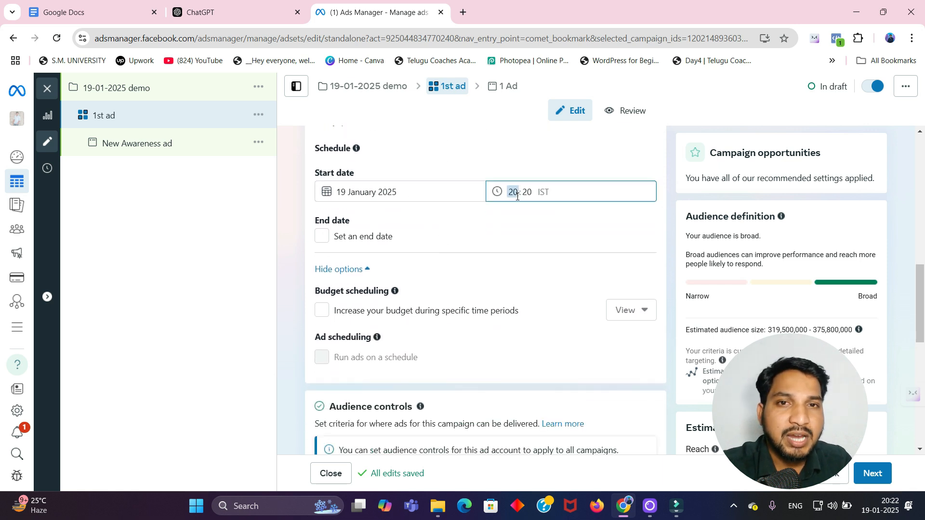
pyautogui.click(509, 218)
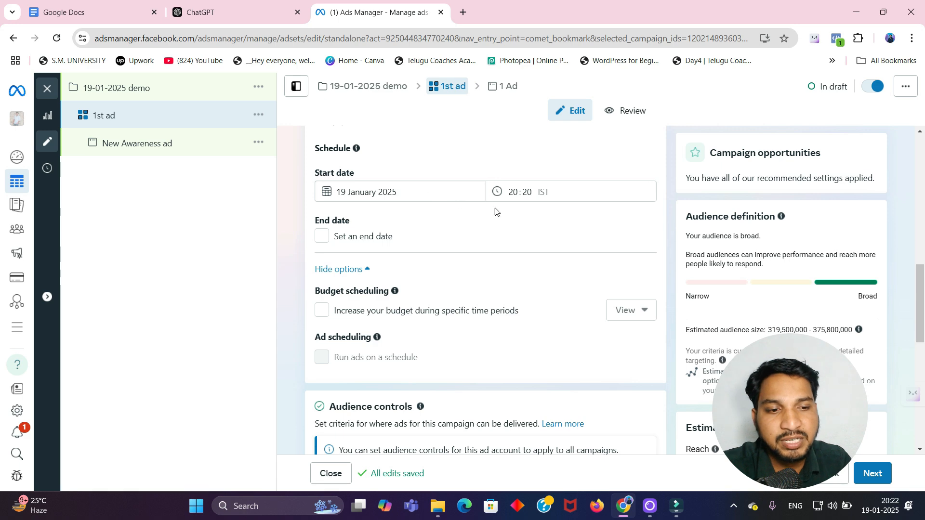
pyautogui.click(535, 194)
pyautogui.hotkey('ctrl', 'a')
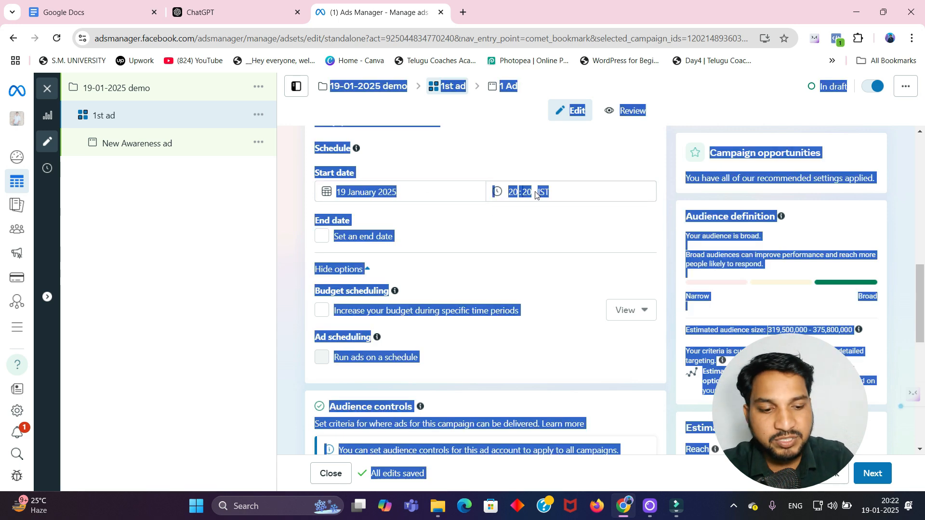
pyautogui.click(558, 223)
pyautogui.click(514, 213)
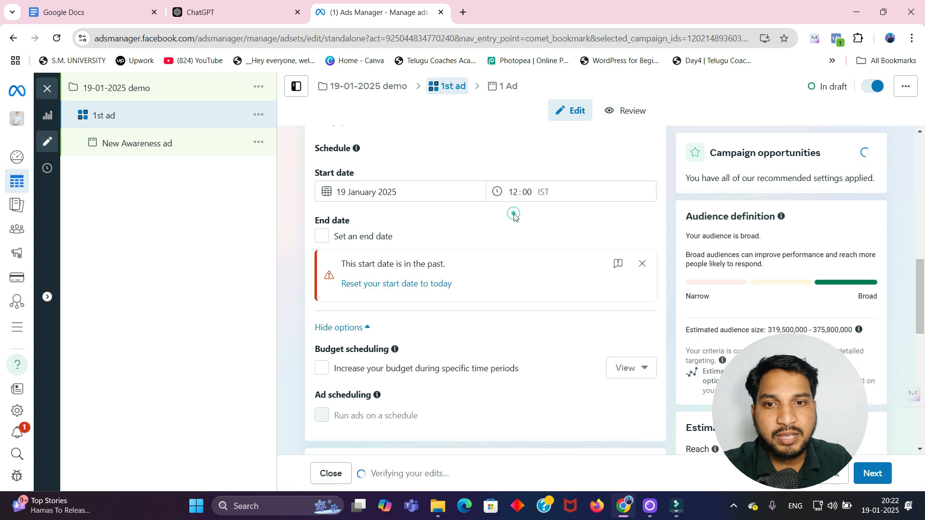
# Step: Change the ad set's start date to 20 January 2025
pyautogui.click(328, 190)
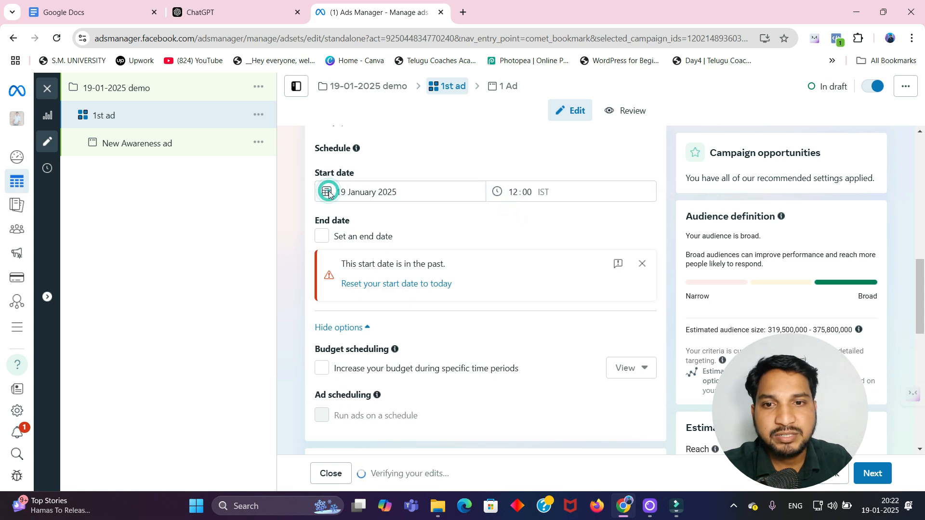
pyautogui.click(347, 191)
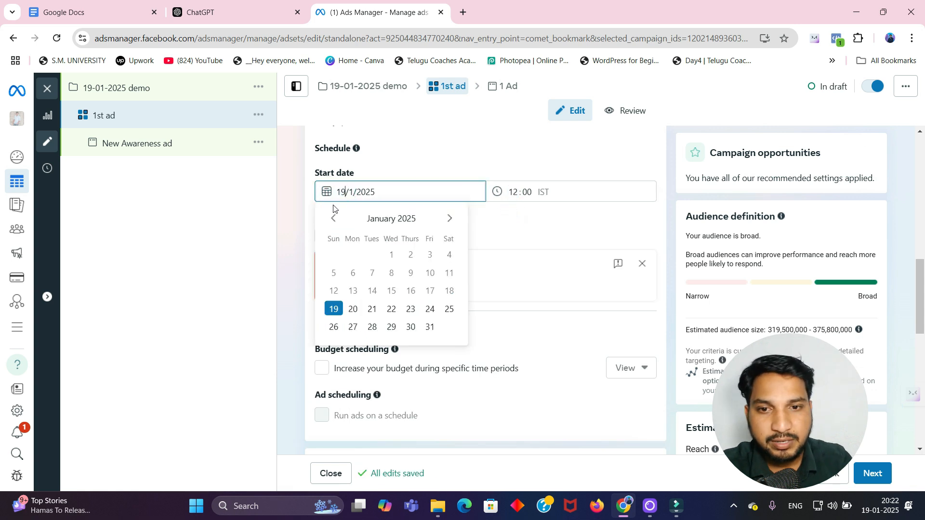
pyautogui.click(353, 309)
pyautogui.click(484, 215)
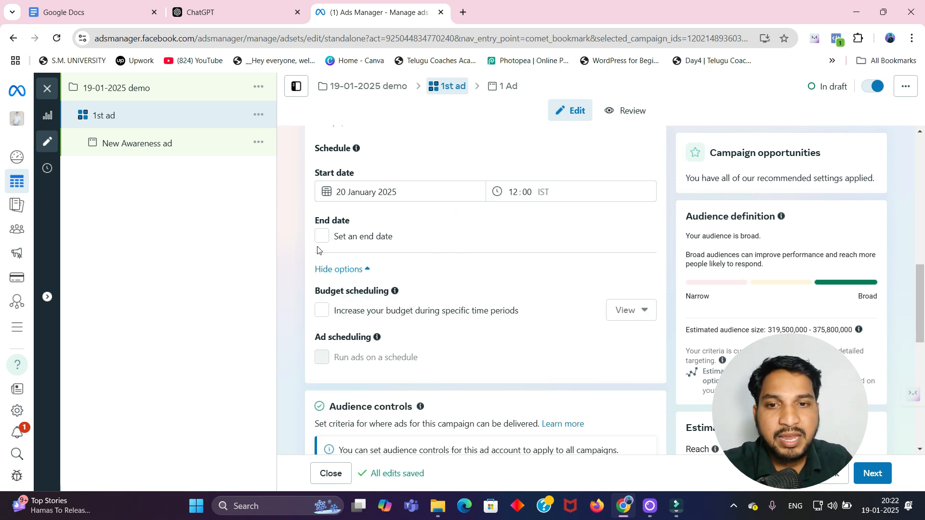
# Step: Replace the ad set's target location India with Telangana and add Andhra Pradesh as a second location
pyautogui.scroll(-1, 386, 233)
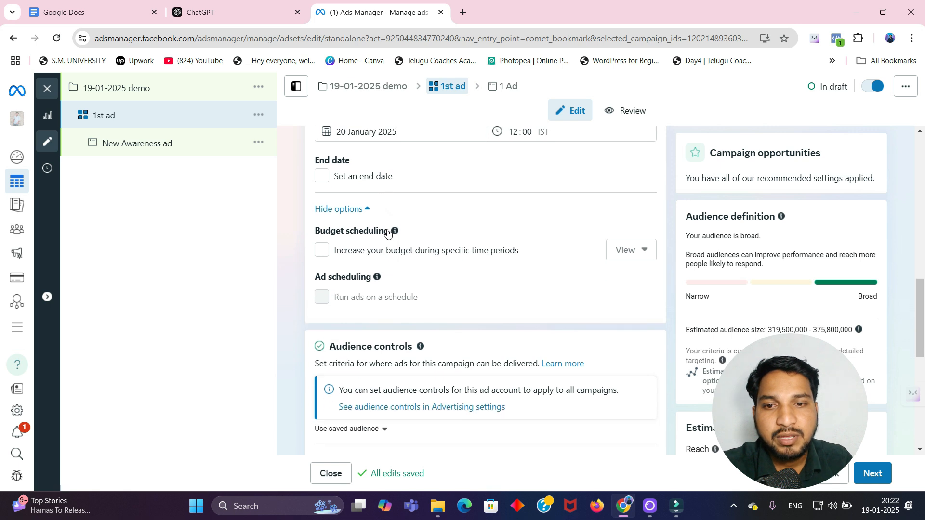
pyautogui.scroll(-1, 387, 233)
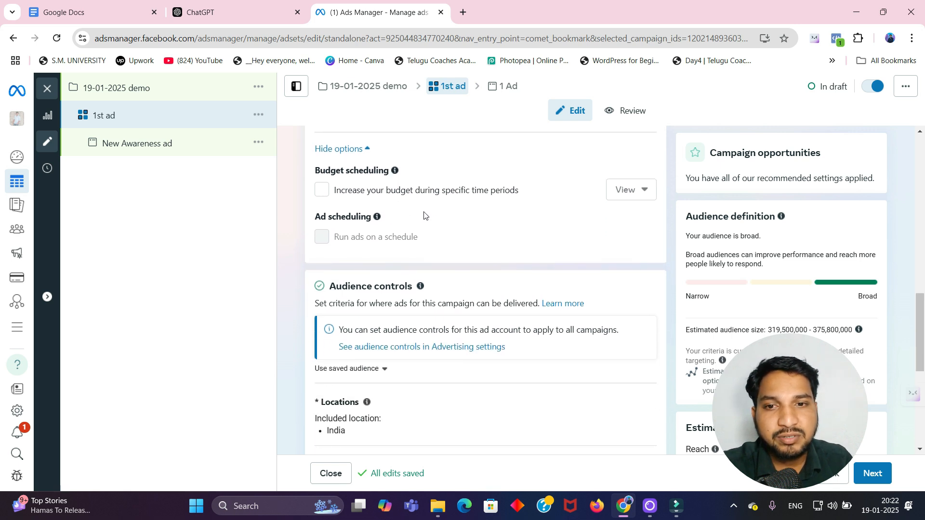
pyautogui.scroll(-2, 424, 215)
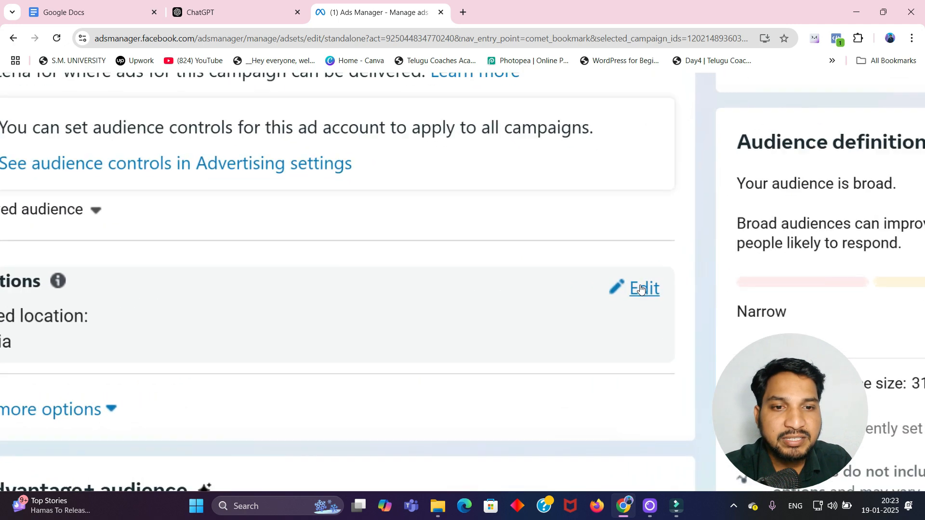
pyautogui.click(646, 288)
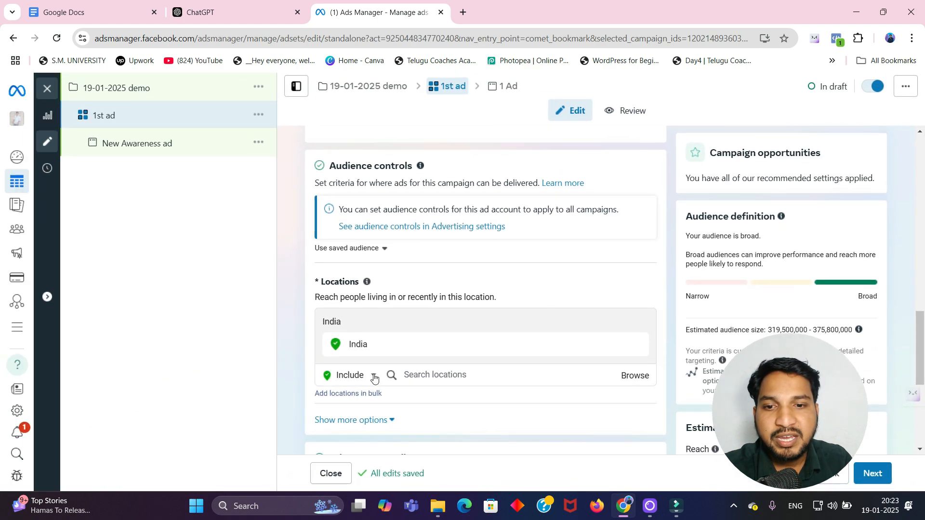
pyautogui.click(452, 381)
pyautogui.write('t')
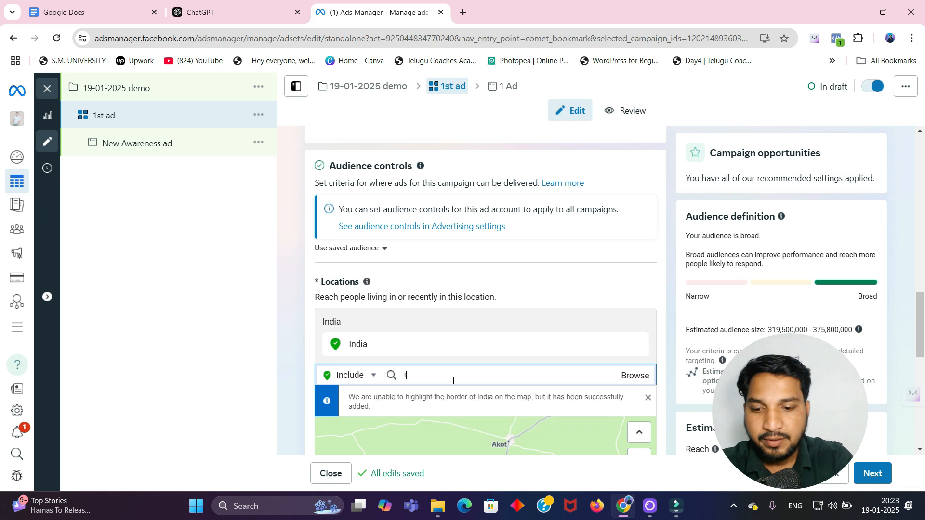
pyautogui.write('elangana')
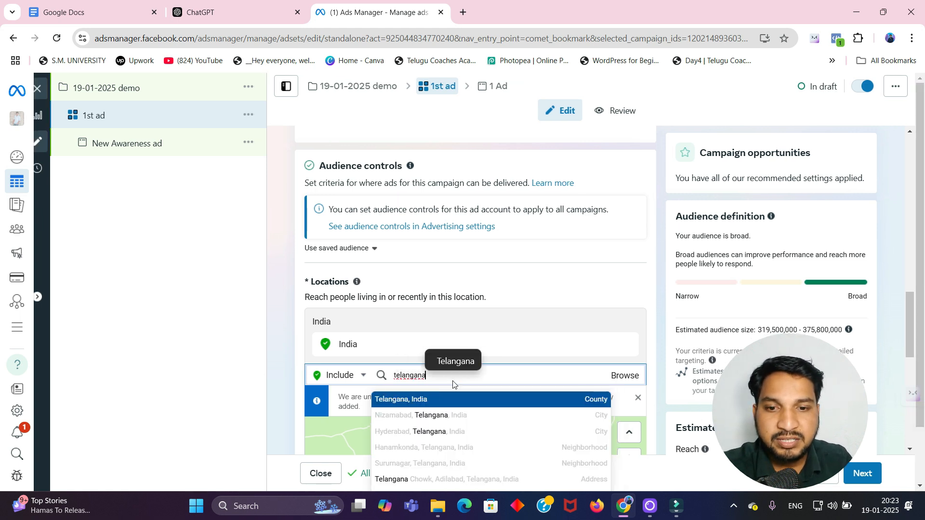
pyautogui.click(424, 404)
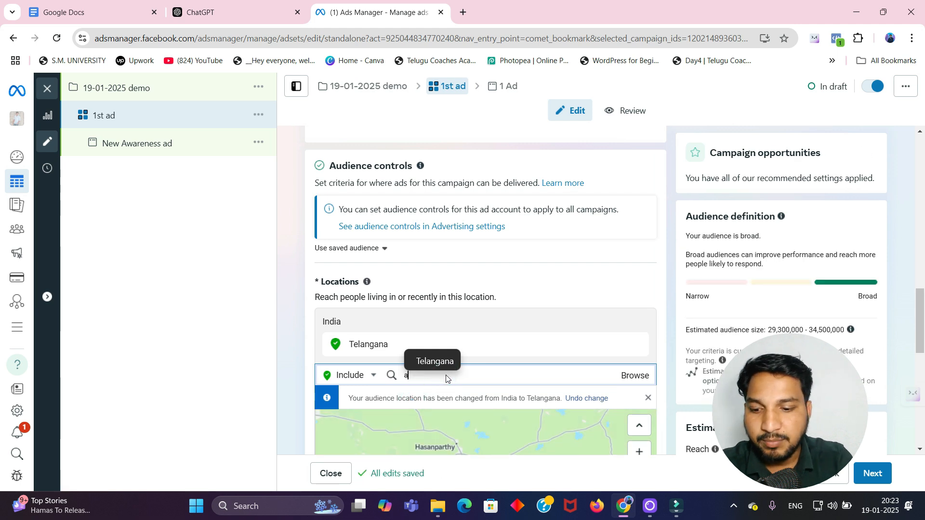
pyautogui.write('andhra')
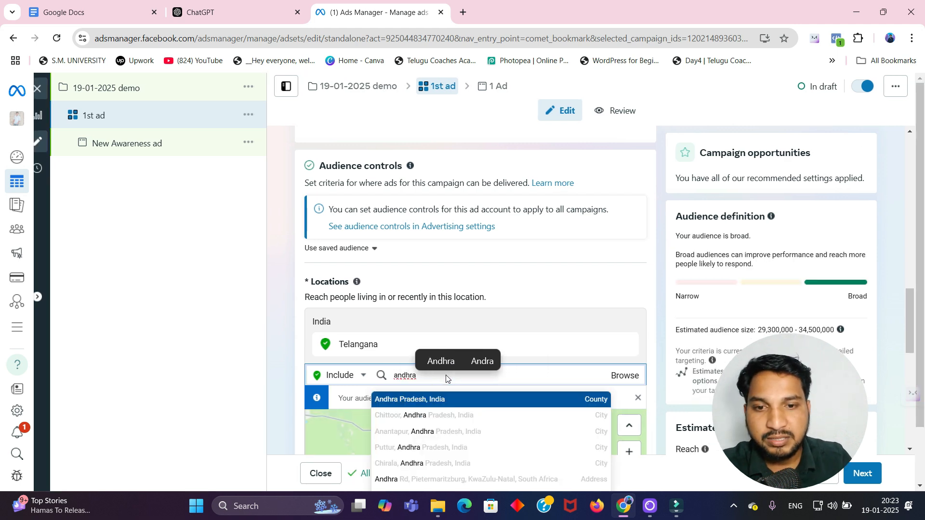
pyautogui.click(433, 399)
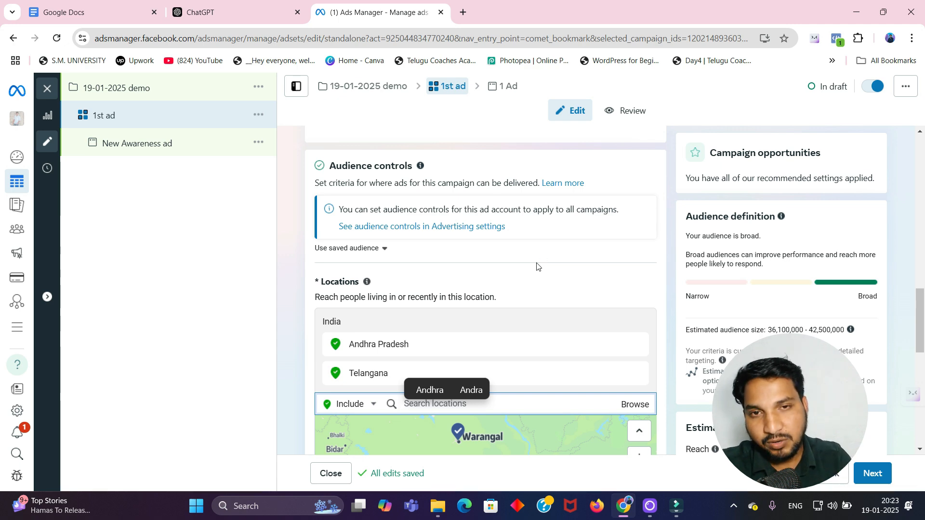
# Step: Switch the audience from Advantage+ to the original audience options
pyautogui.scroll(-7, 493, 297)
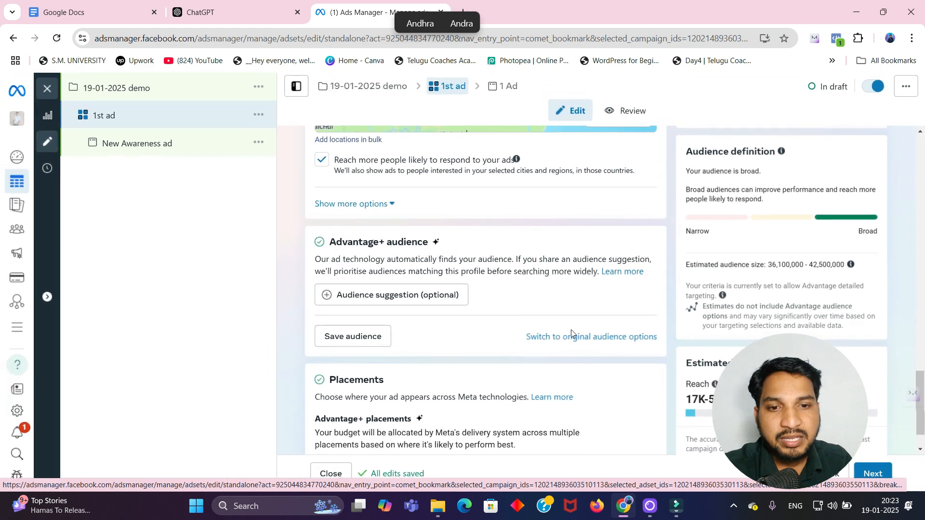
pyautogui.click(594, 338)
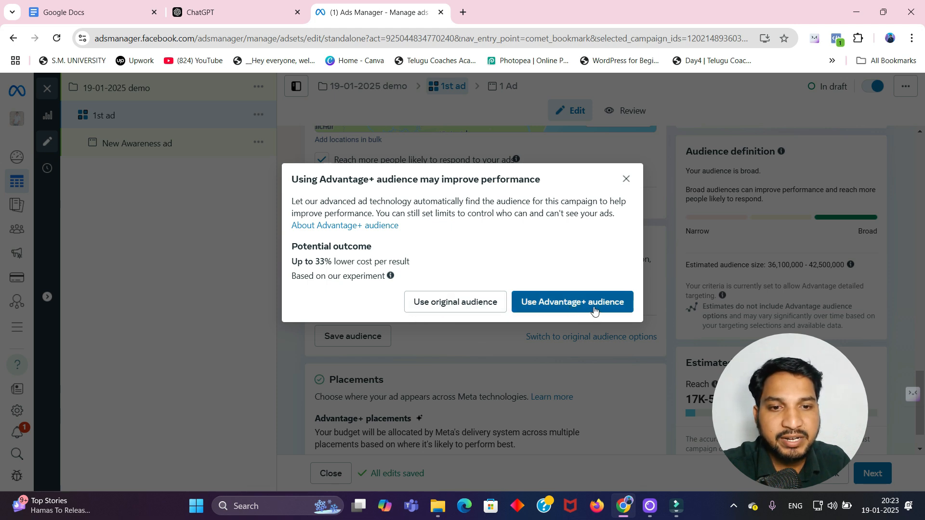
pyautogui.click(460, 302)
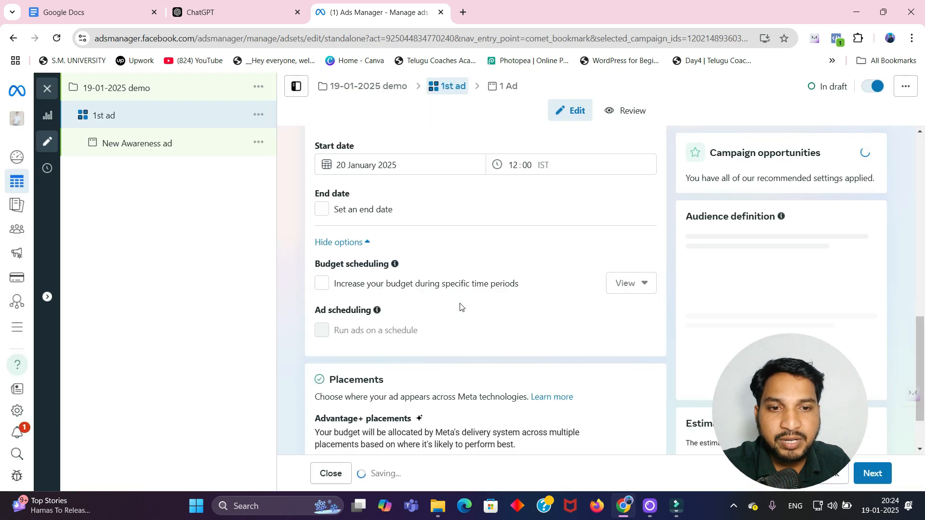
# Step: Edit the audience age range and set the minimum age to 24
pyautogui.scroll(-3, 460, 305)
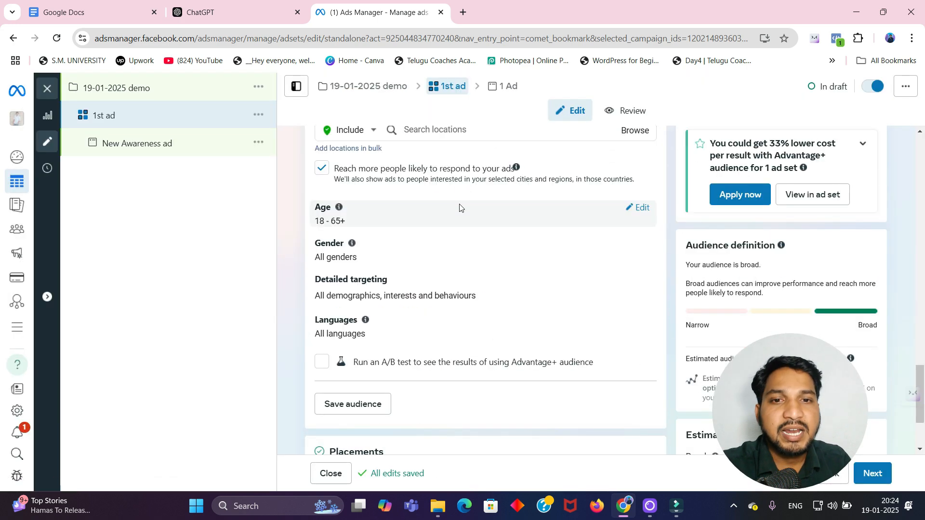
pyautogui.scroll(1, 461, 207)
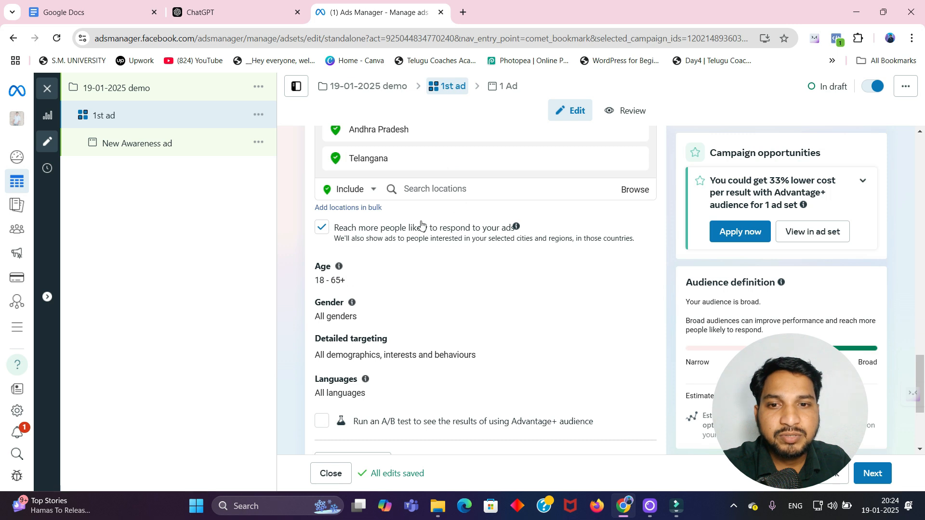
pyautogui.scroll(-1, 345, 274)
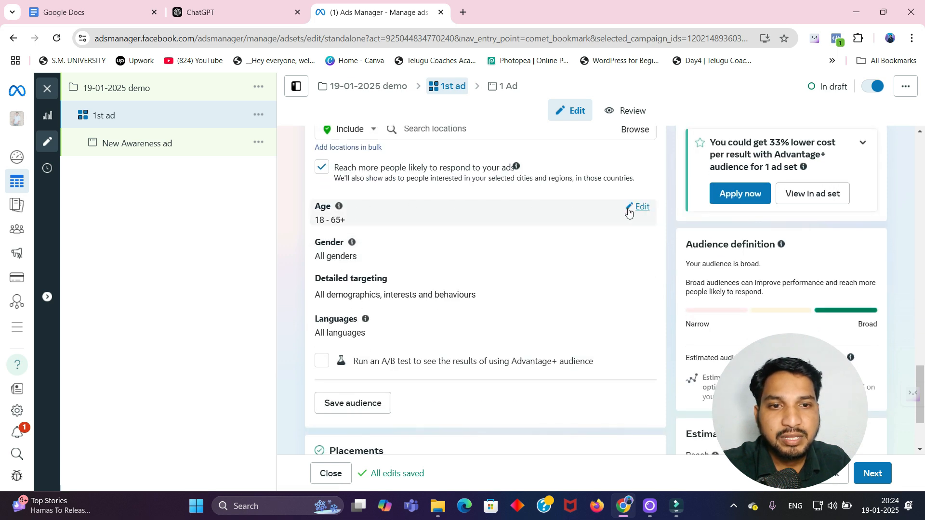
pyautogui.click(636, 208)
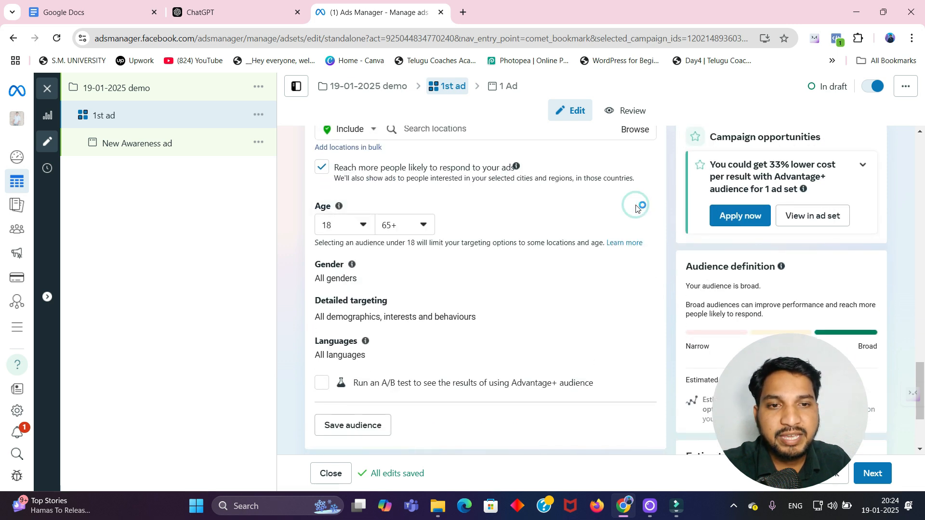
pyautogui.click(366, 226)
pyautogui.press('Down')
pyautogui.press('Down')
pyautogui.press('Down')
pyautogui.press('Down')
pyautogui.press('Down')
pyautogui.press('Down')
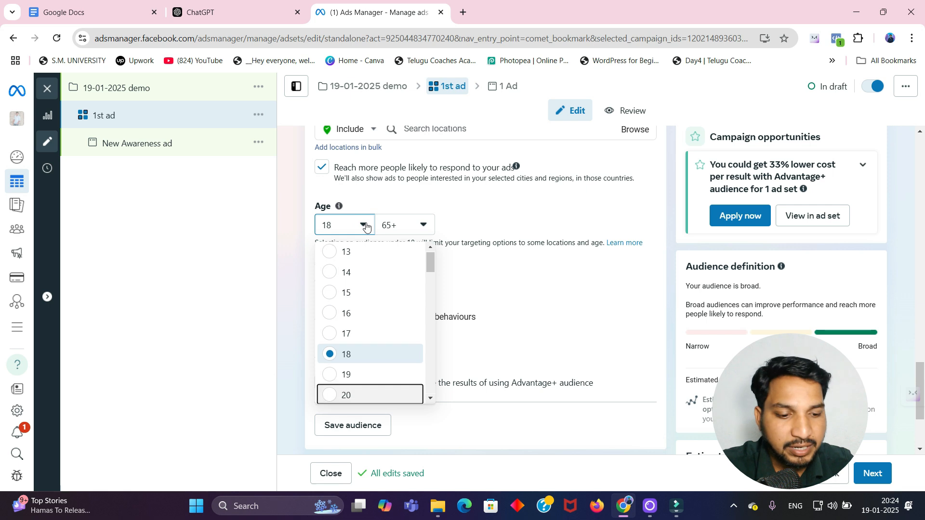
pyautogui.press('Return')
# Step: Set the audience's maximum age to 40 and open the gender options
pyautogui.click(404, 224)
pyautogui.scroll(8, 407, 278)
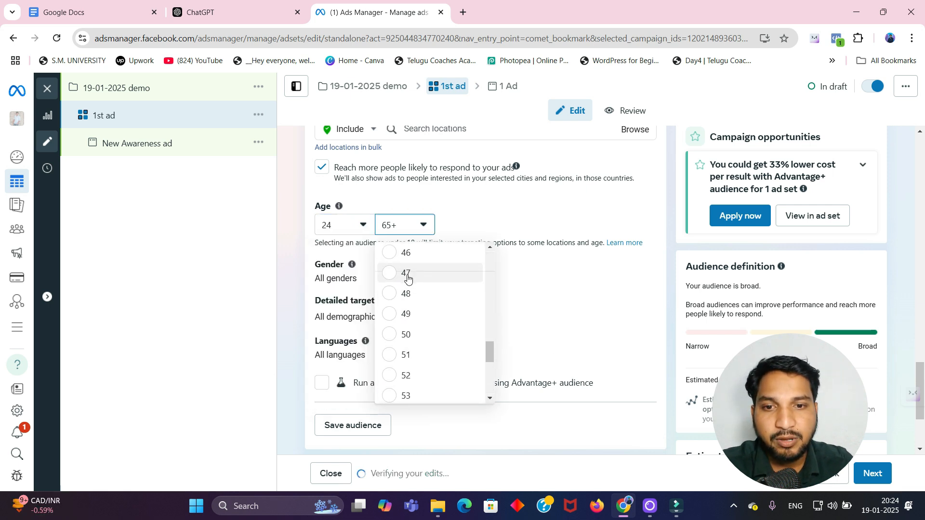
pyautogui.scroll(3, 408, 277)
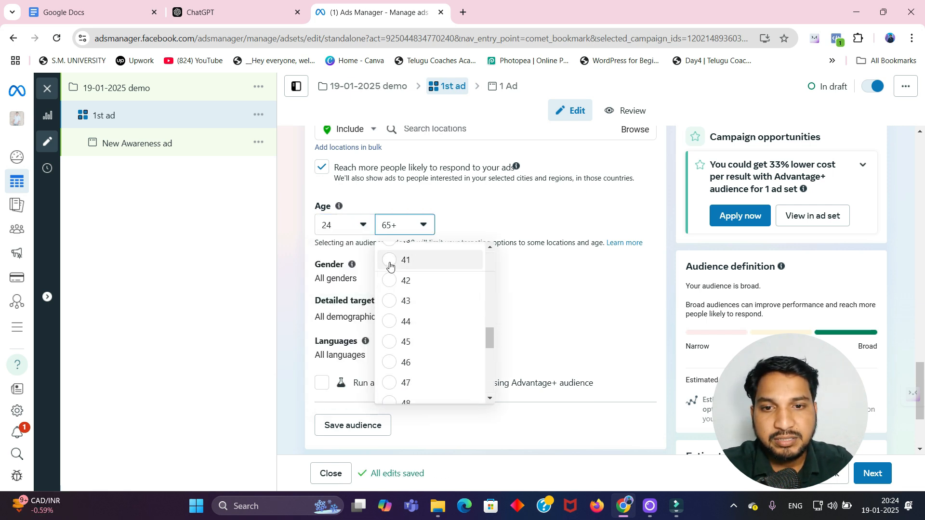
pyautogui.moveTo(417, 247); pyautogui.dragTo(392, 315)
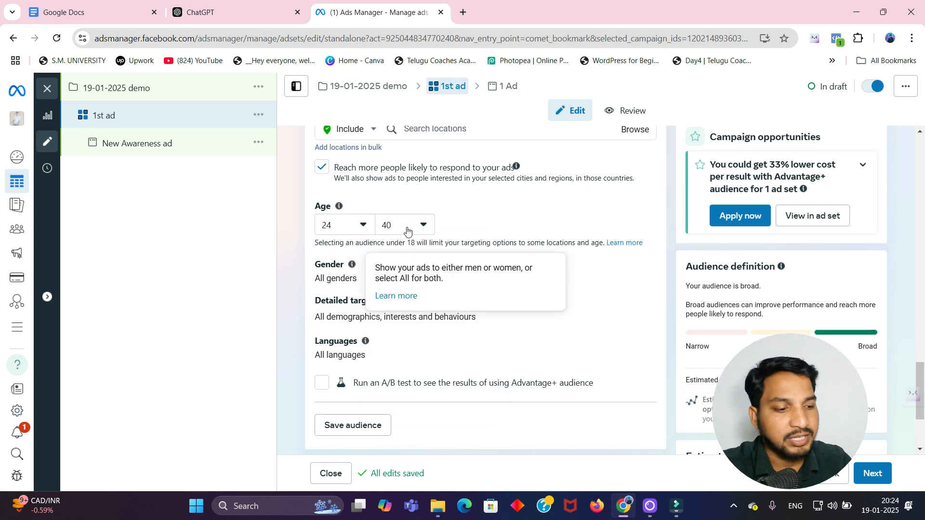
pyautogui.click(647, 264)
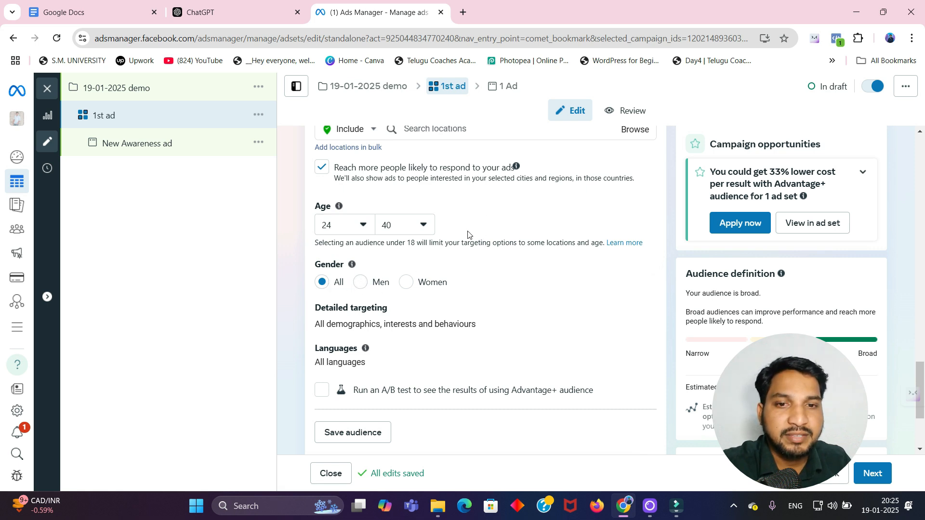
# Step: Search detailed targeting for business and add the Small business owners behaviour
pyautogui.scroll(-1, 490, 293)
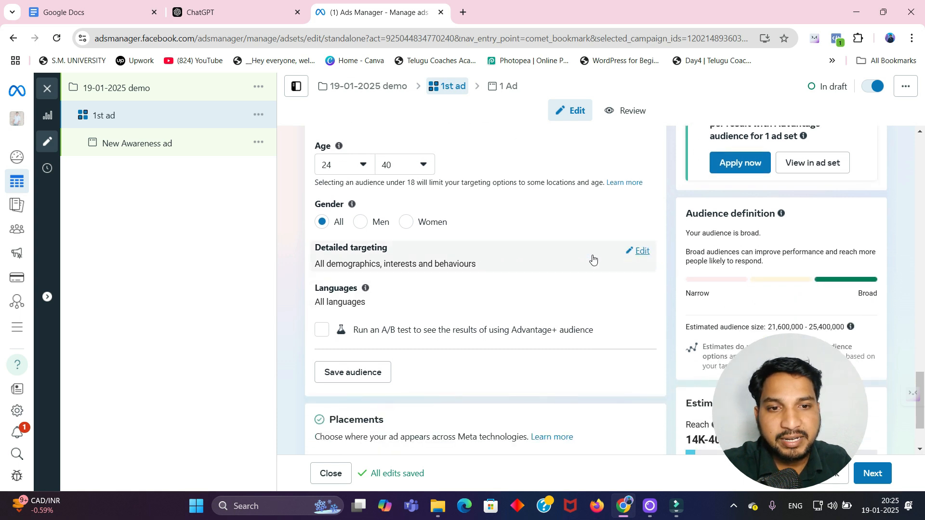
pyautogui.click(639, 251)
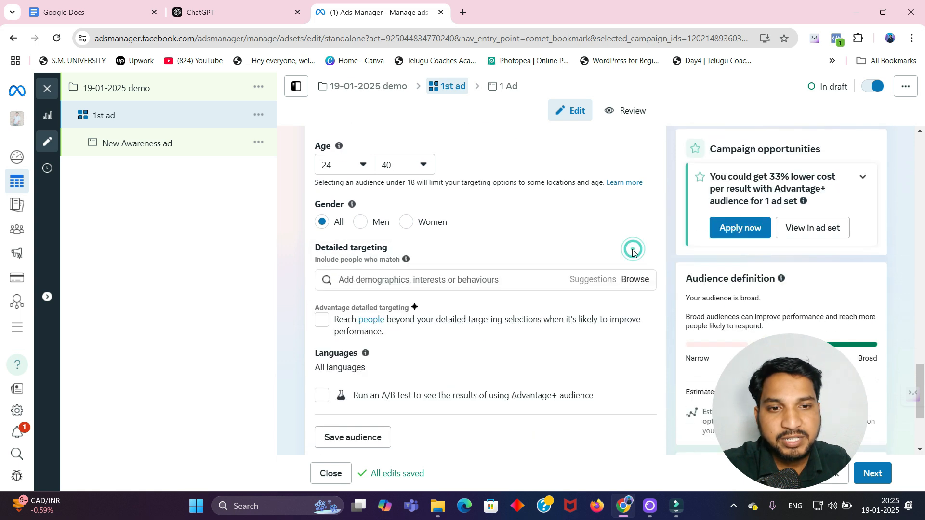
pyautogui.click(443, 282)
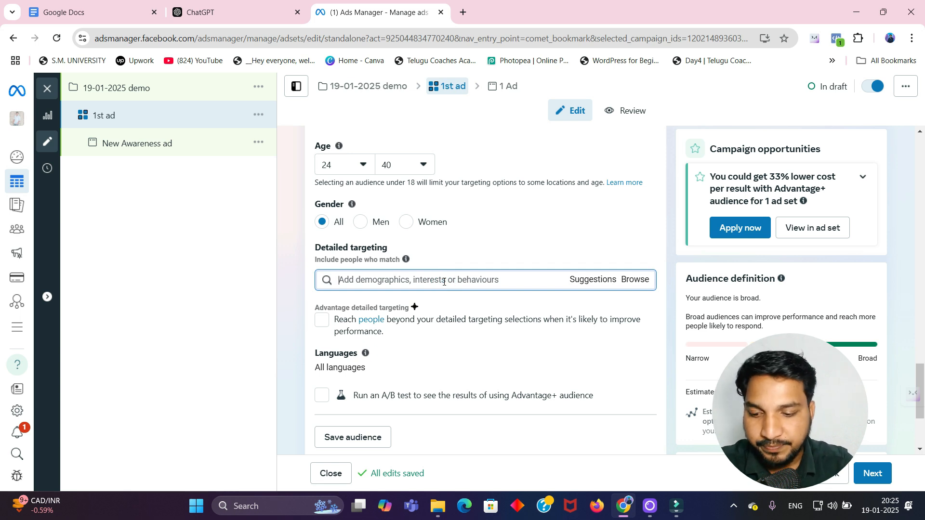
pyautogui.write('busines')
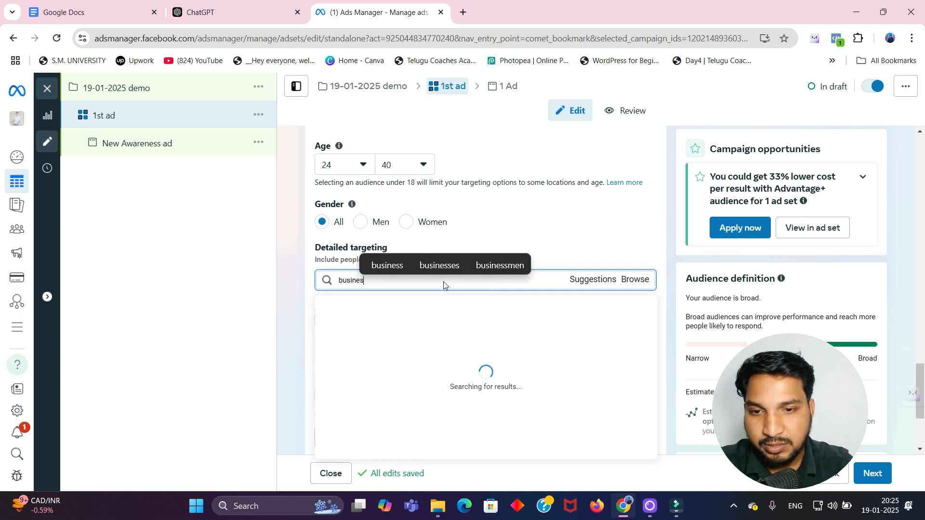
pyautogui.write('s')
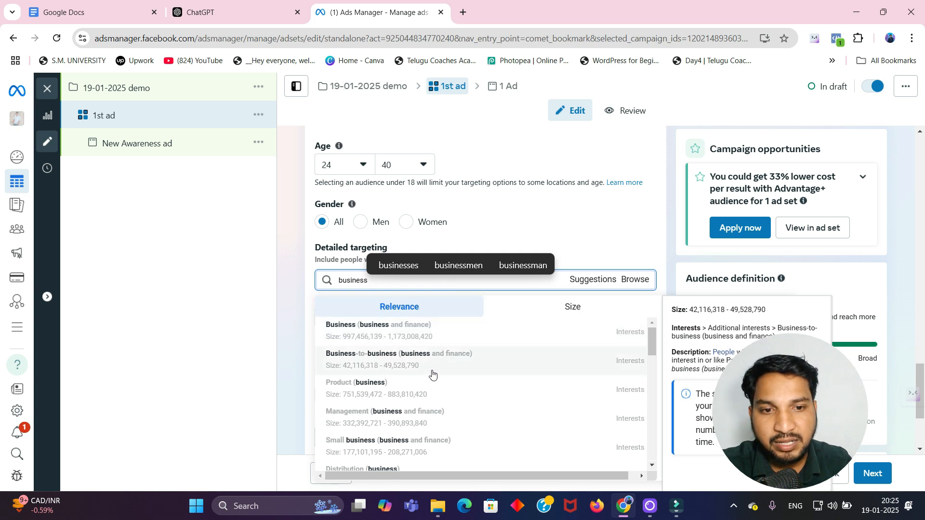
pyautogui.scroll(-5, 432, 376)
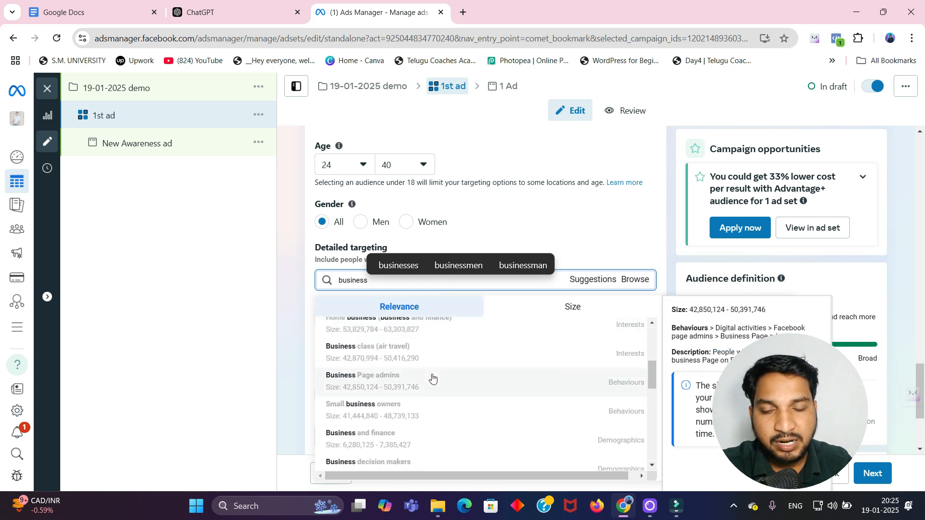
pyautogui.scroll(-2, 430, 381)
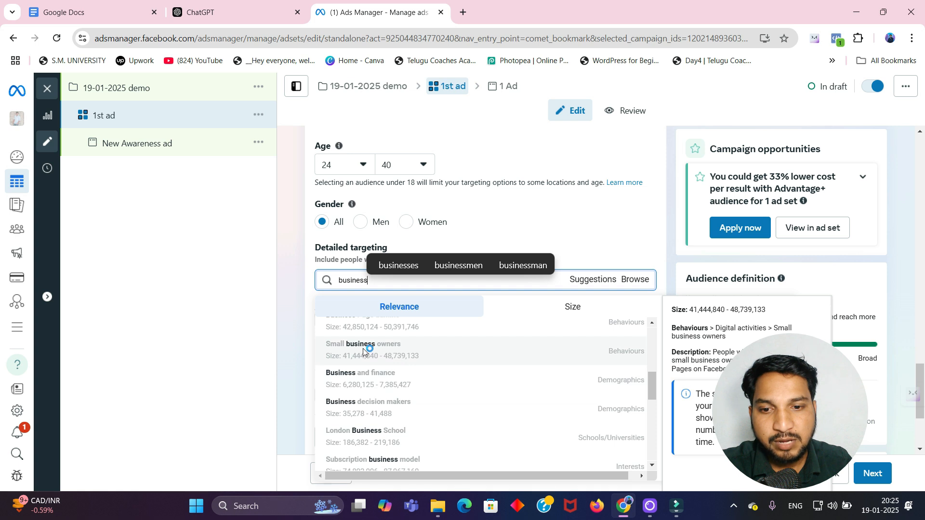
pyautogui.click(364, 352)
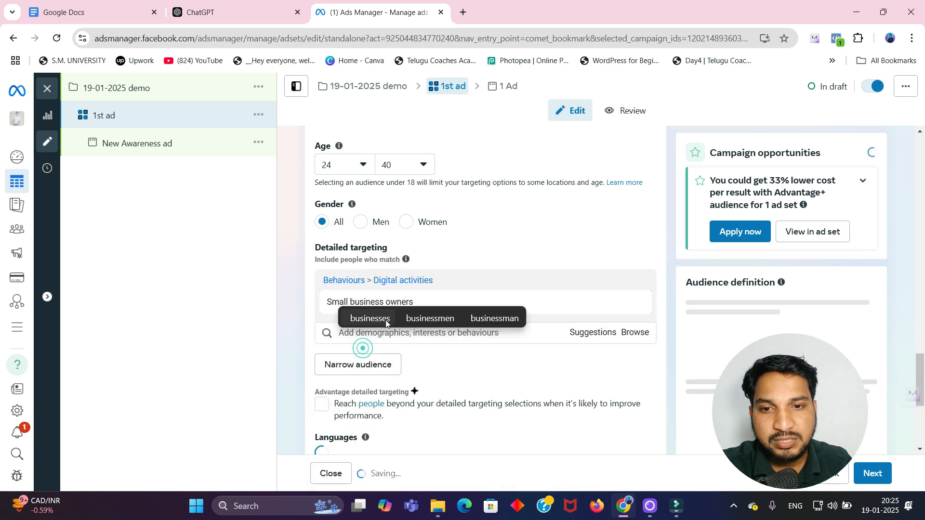
# Step: Search detailed targeting for schoo and add Innova Schools and Doctor's Diary to the audience
pyautogui.click(407, 336)
pyautogui.write('sch')
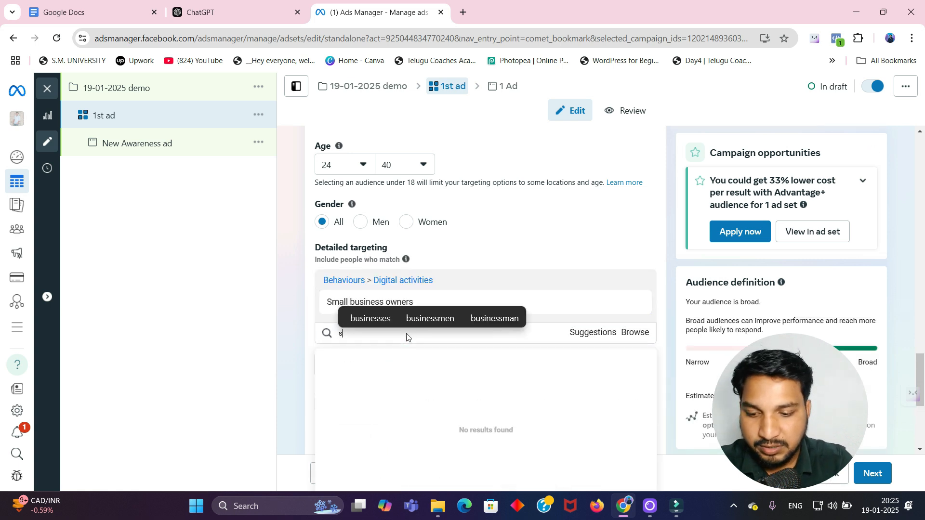
pyautogui.write('oo')
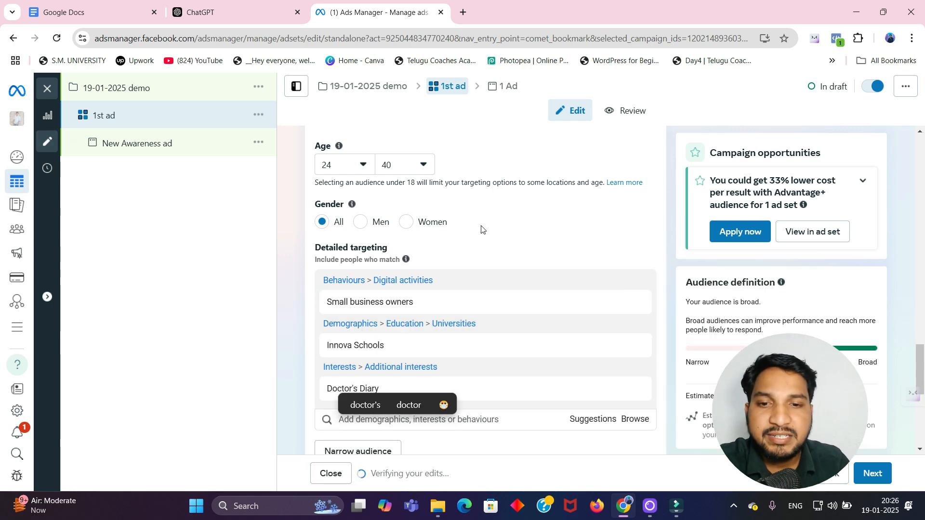
pyautogui.scroll(-7, 481, 229)
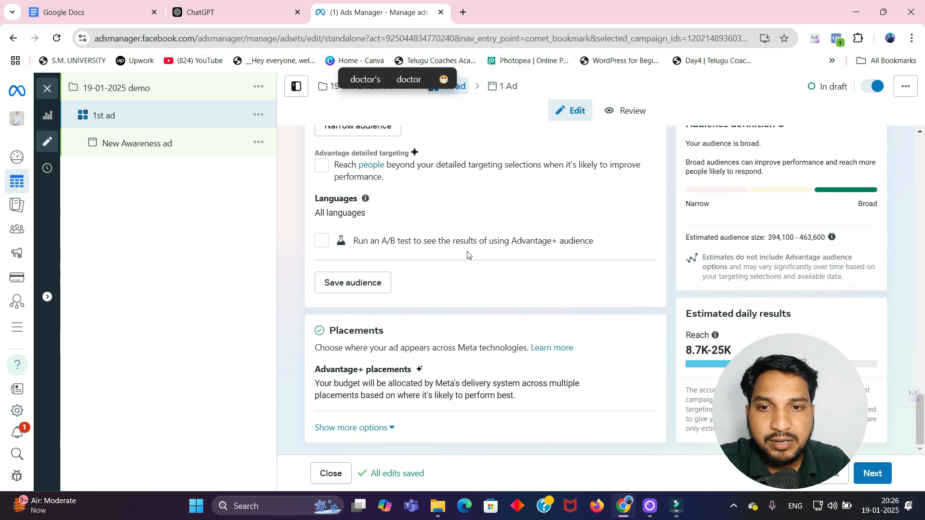
# Step: Add Telugu as the audience language and continue to the ad level
pyautogui.moveTo(365, 198)
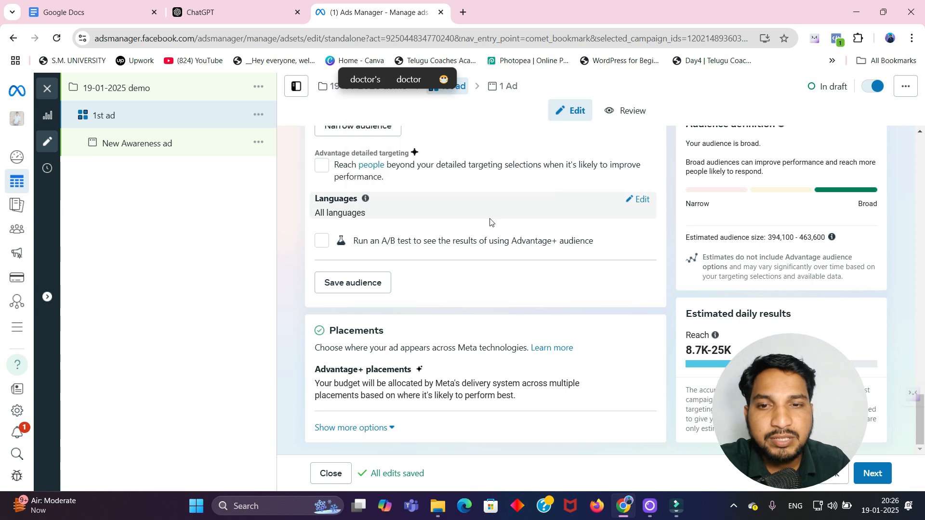
pyautogui.click(639, 200)
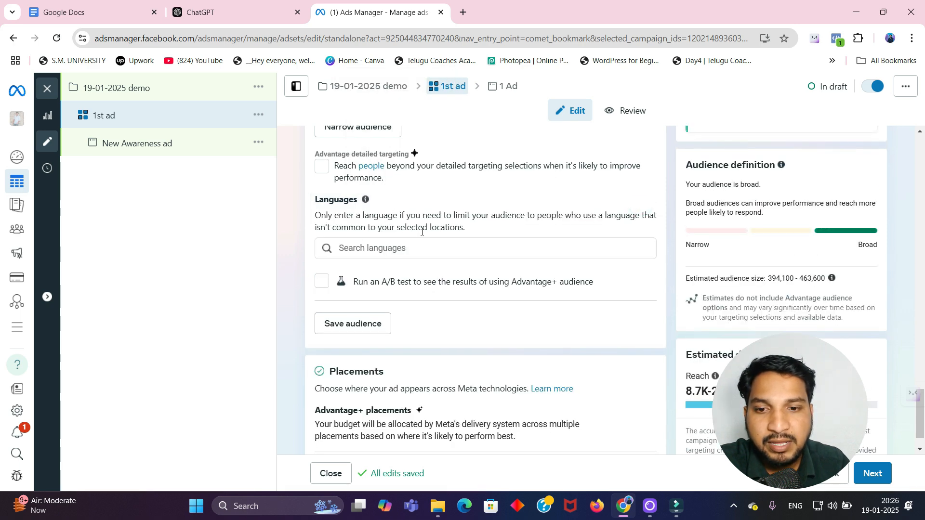
pyautogui.scroll(4, 422, 232)
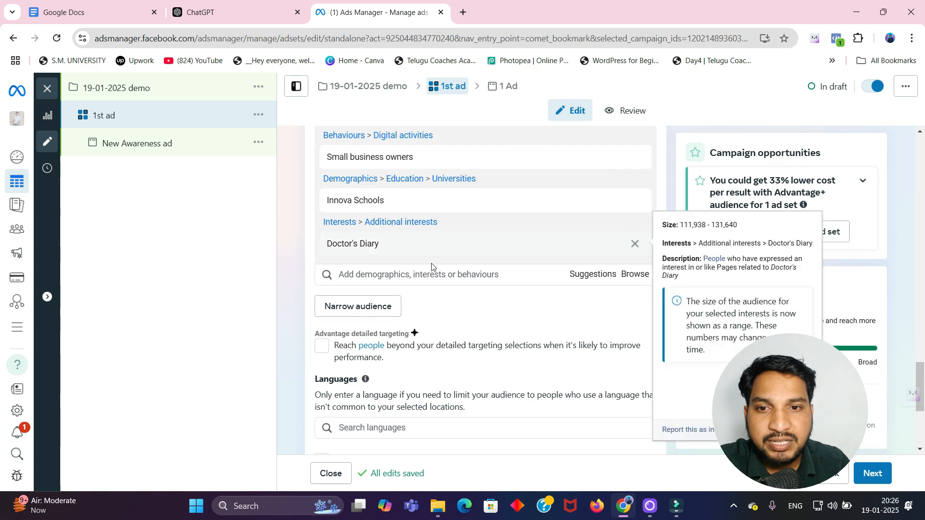
pyautogui.scroll(-3, 432, 267)
pyautogui.click(417, 306)
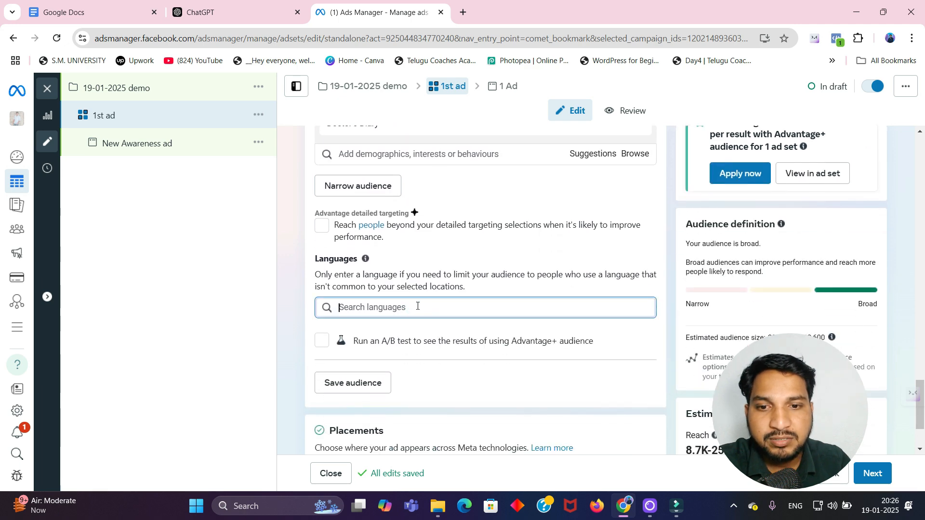
pyautogui.write('telugu')
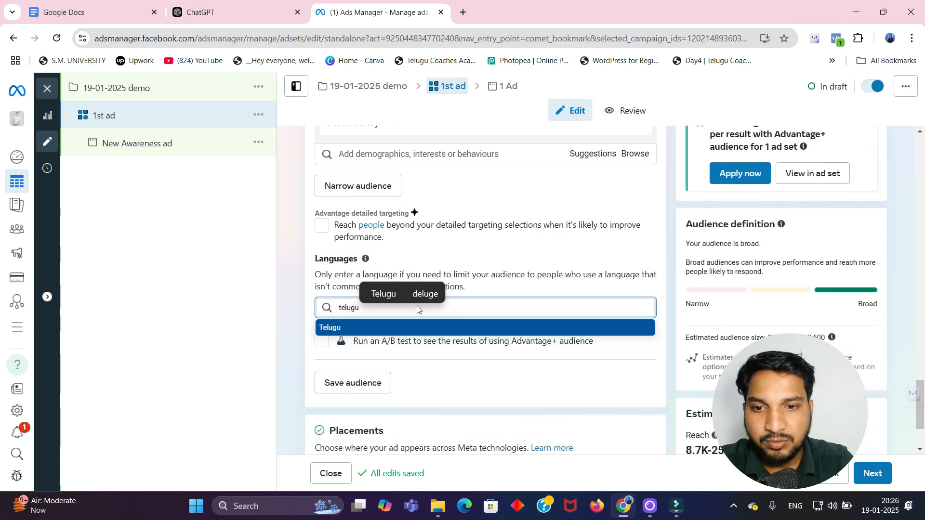
pyautogui.click(382, 327)
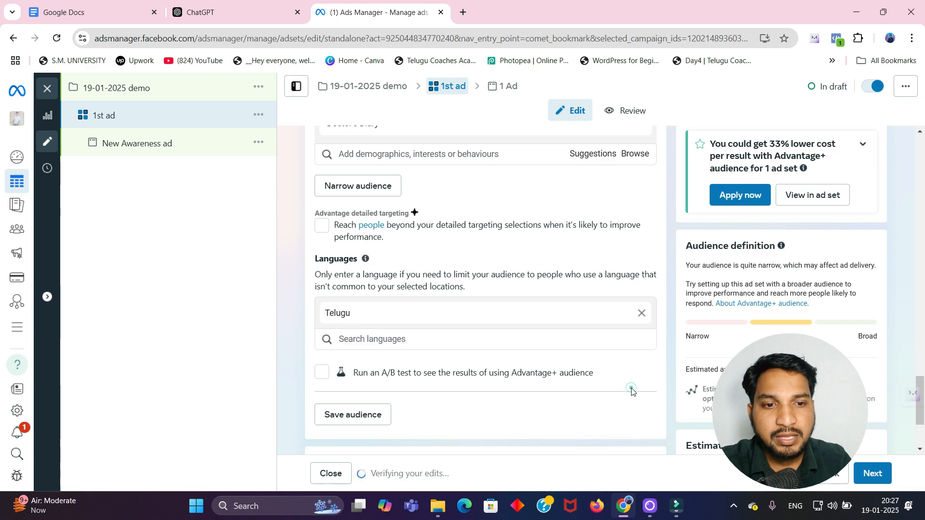
pyautogui.scroll(-2, 746, 424)
pyautogui.click(872, 474)
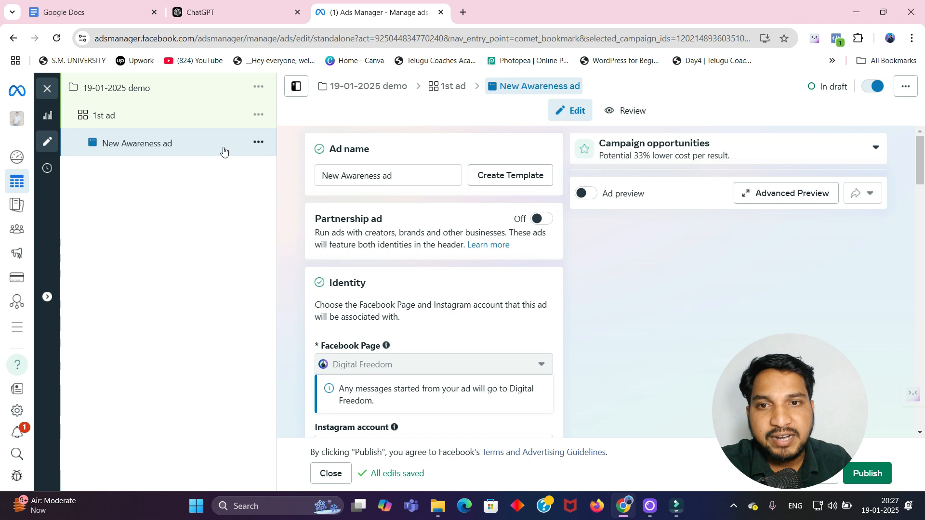
# Step: Rename the ad as 1st ad set
pyautogui.click(404, 175)
pyautogui.press('BackSpace')
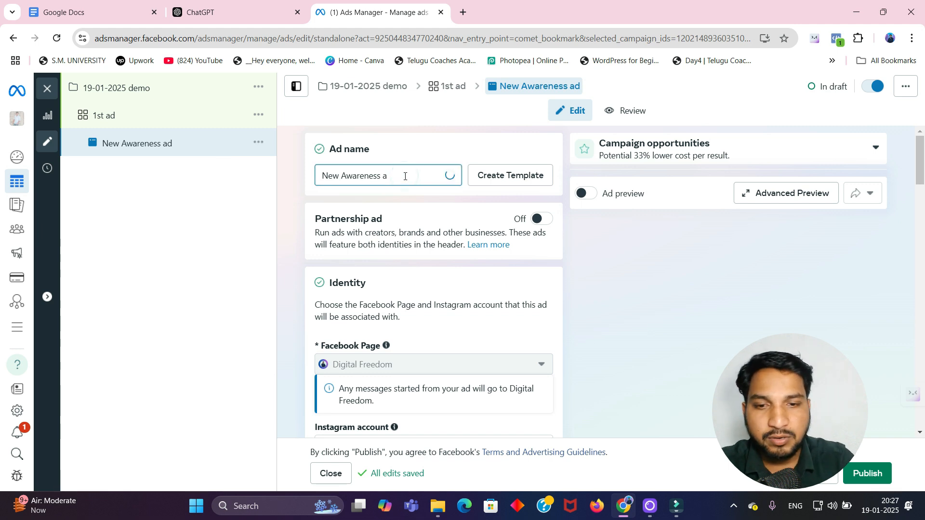
pyautogui.press('BackSpace')
pyautogui.press('BackSpace')
pyautogui.press('BackSpace')
pyautogui.press('BackSpace')
pyautogui.press('BackSpace')
pyautogui.press('BackSpace')
pyautogui.press('BackSpace')
pyautogui.press('BackSpace')
pyautogui.press('BackSpace')
pyautogui.press('BackSpace')
pyautogui.write('1s')
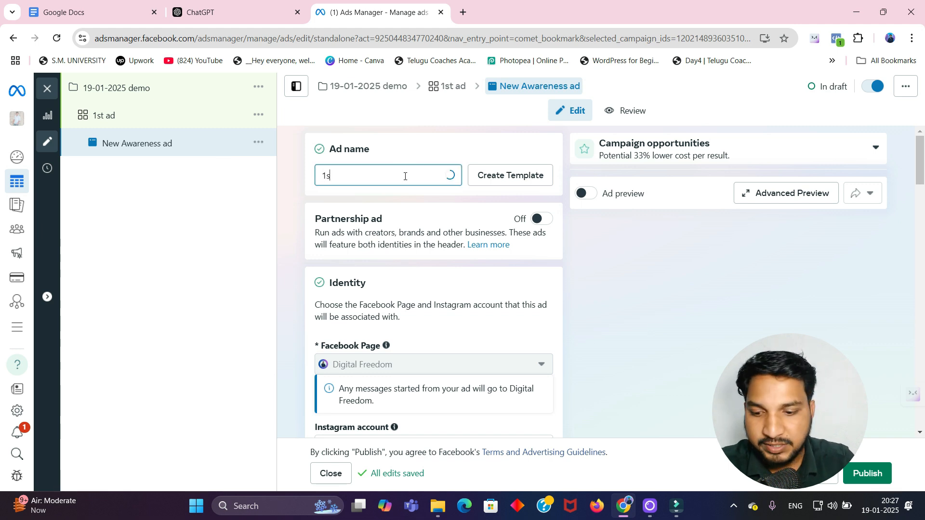
pyautogui.write('y')
pyautogui.press('BackSpace')
pyautogui.write('t ')
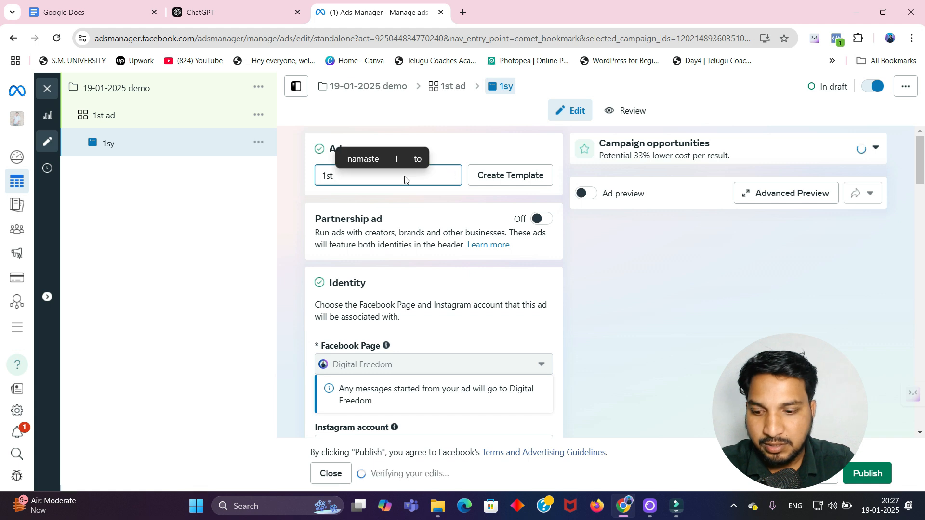
pyautogui.write('ad set')
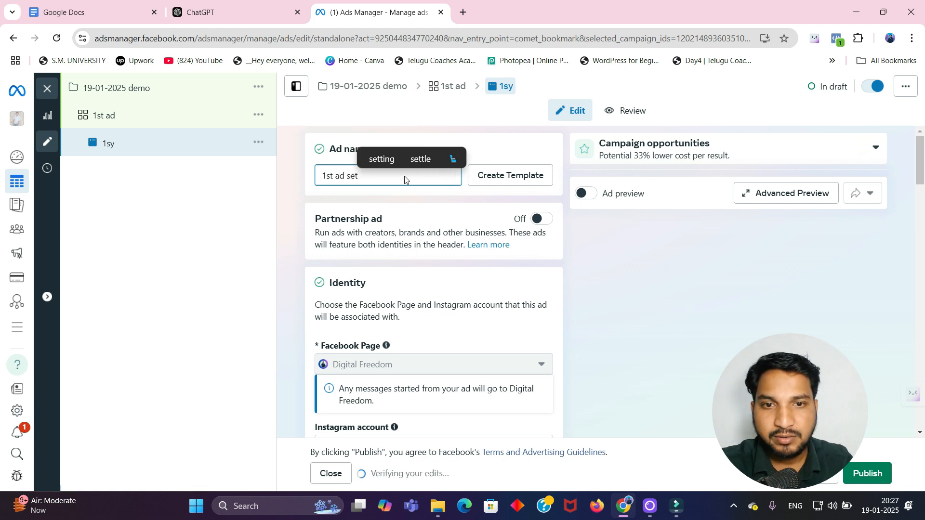
# Step: Set up the ad creative as an image ad
pyautogui.scroll(-2, 458, 346)
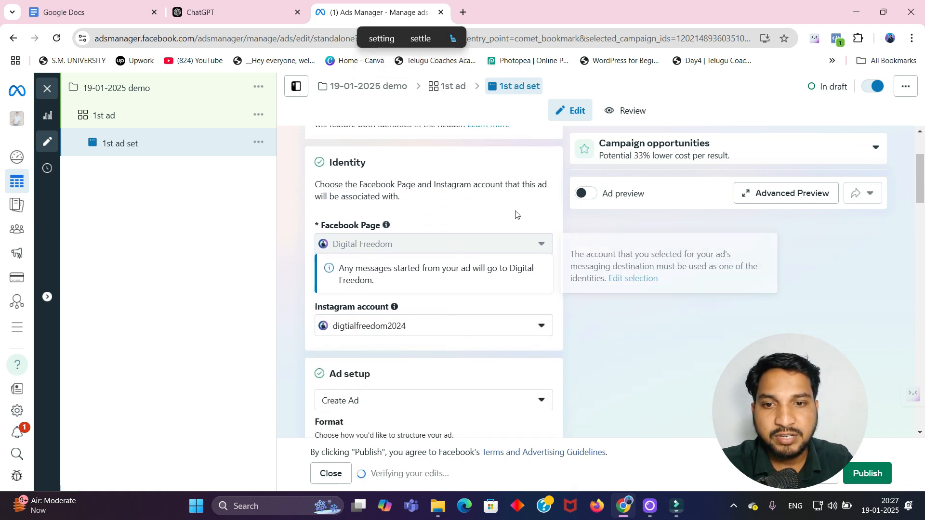
pyautogui.scroll(-2, 522, 258)
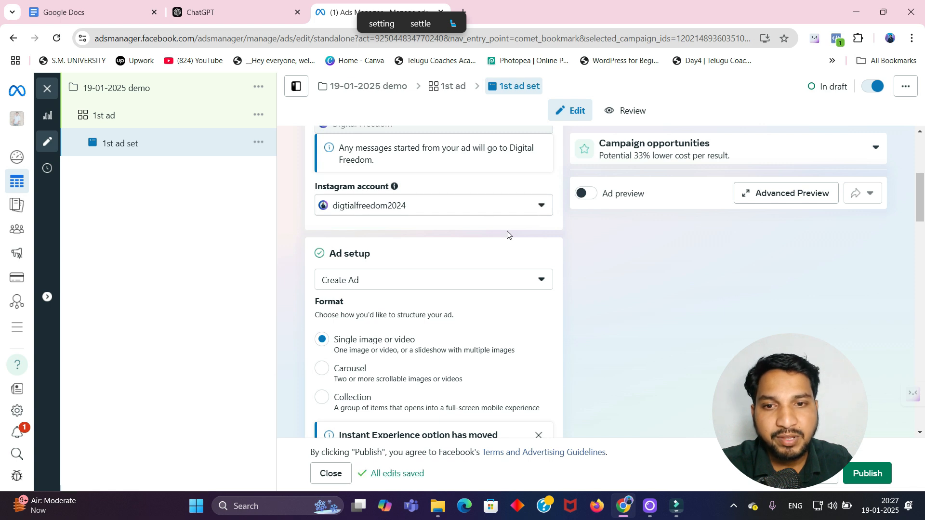
pyautogui.scroll(-2, 501, 236)
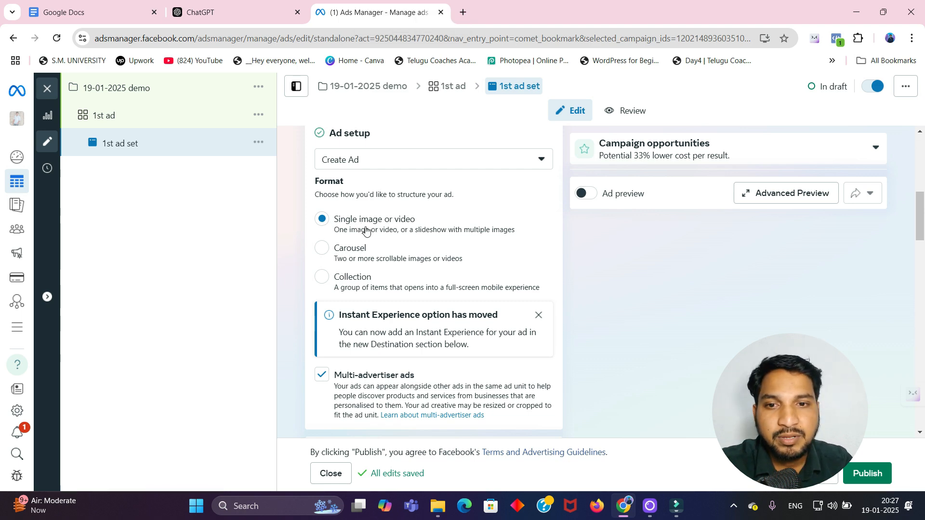
pyautogui.scroll(-2, 376, 234)
pyautogui.scroll(-2, 377, 235)
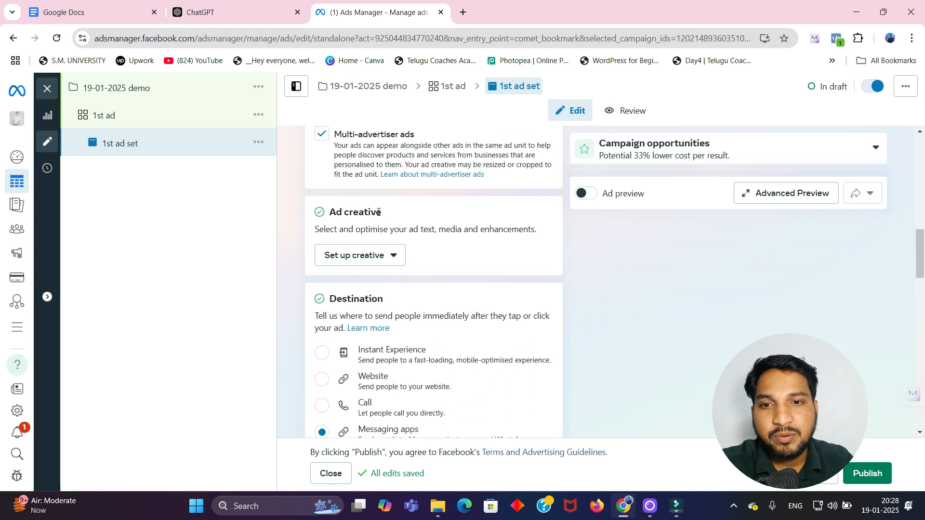
pyautogui.click(385, 256)
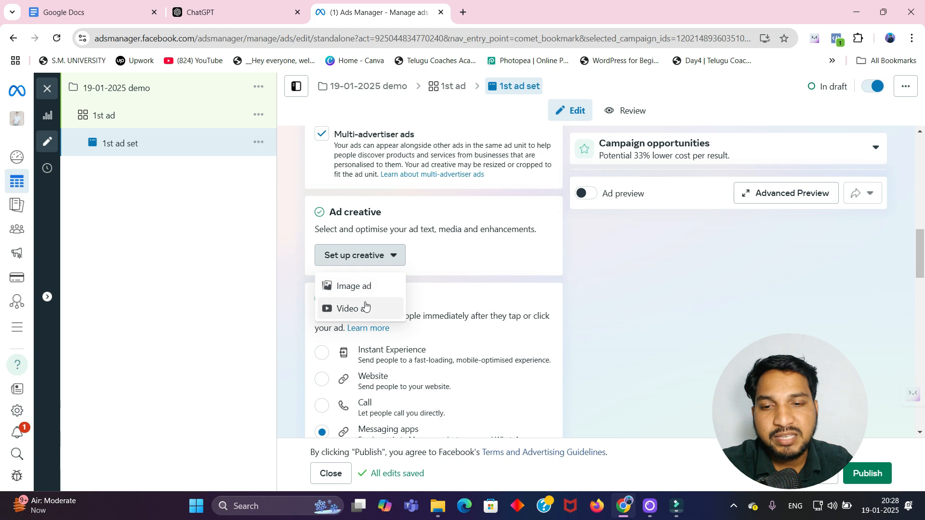
pyautogui.click(353, 286)
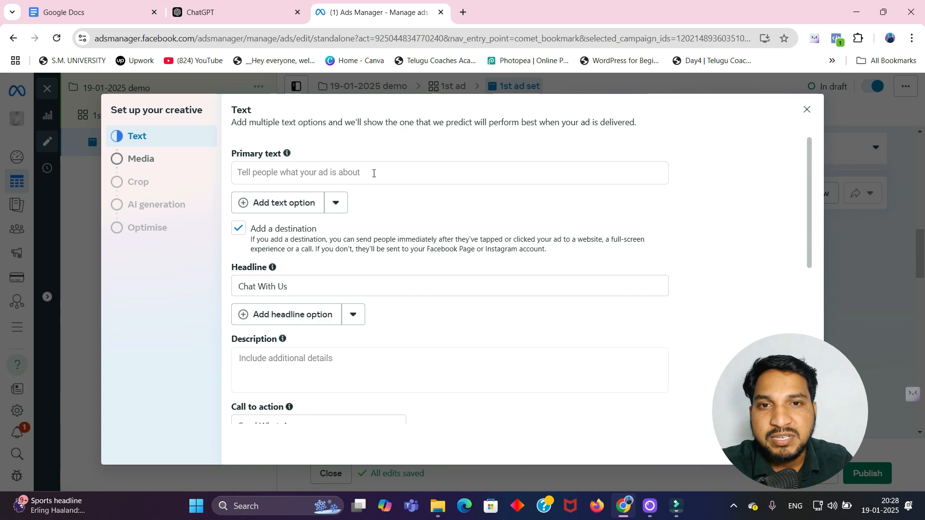
# Step: Switch to ChatGPT in the browser and start a new chat
pyautogui.click(465, 8)
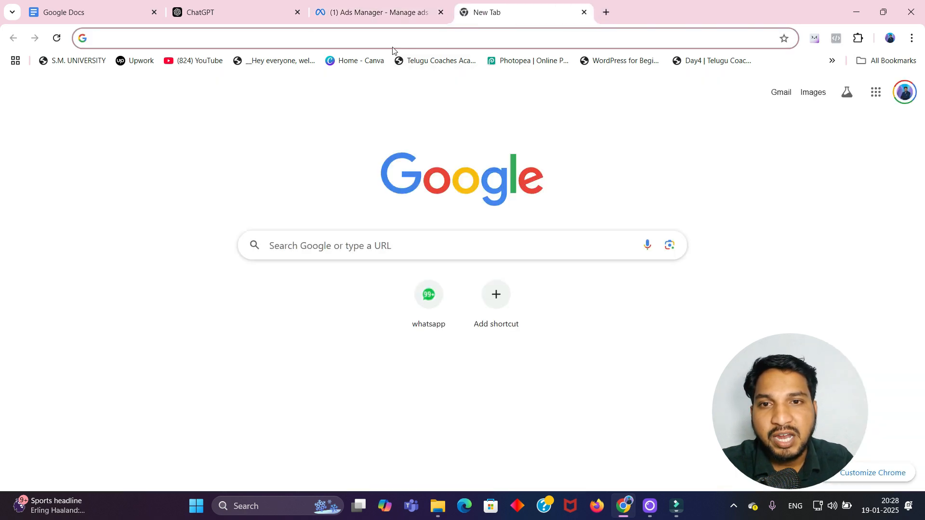
pyautogui.click(226, 15)
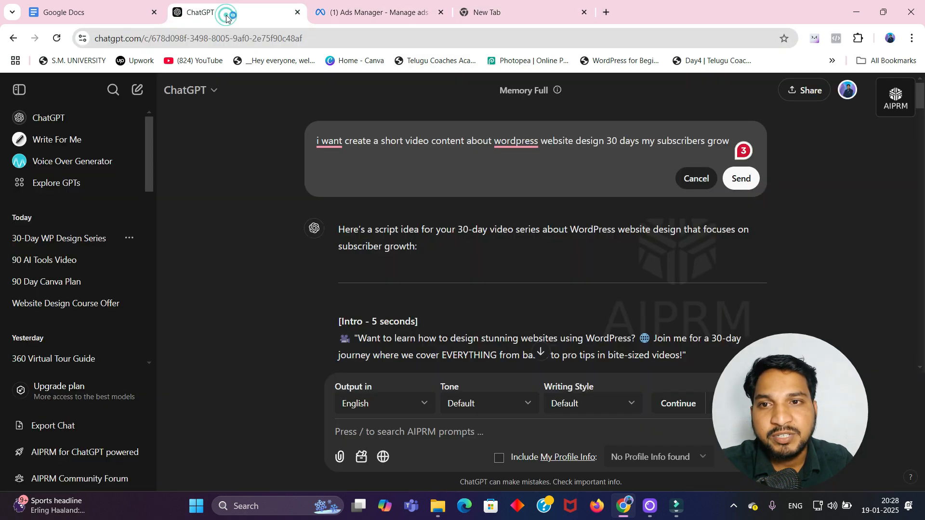
pyautogui.click(73, 119)
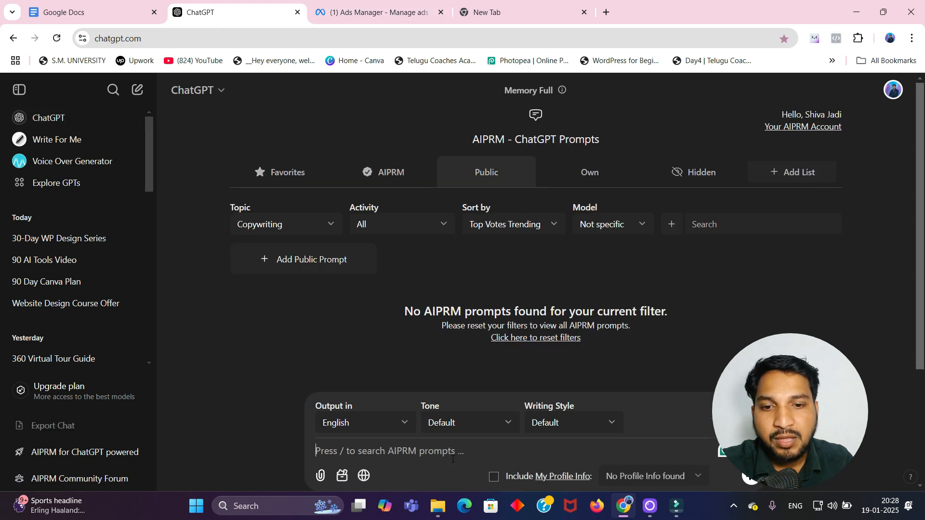
# Step: Write the prompt "im a business owner my business interior design plz write a ad copy for fb ads"
pyautogui.write('im a ')
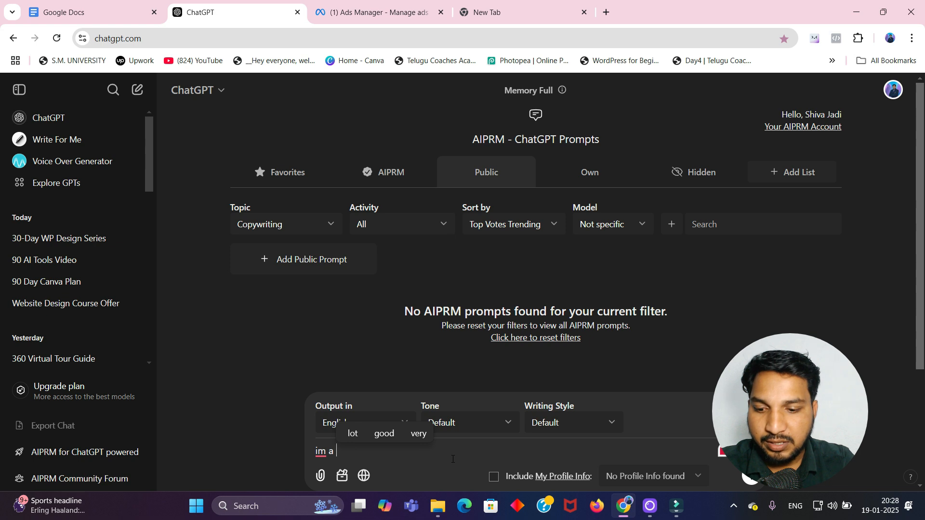
pyautogui.write('busine')
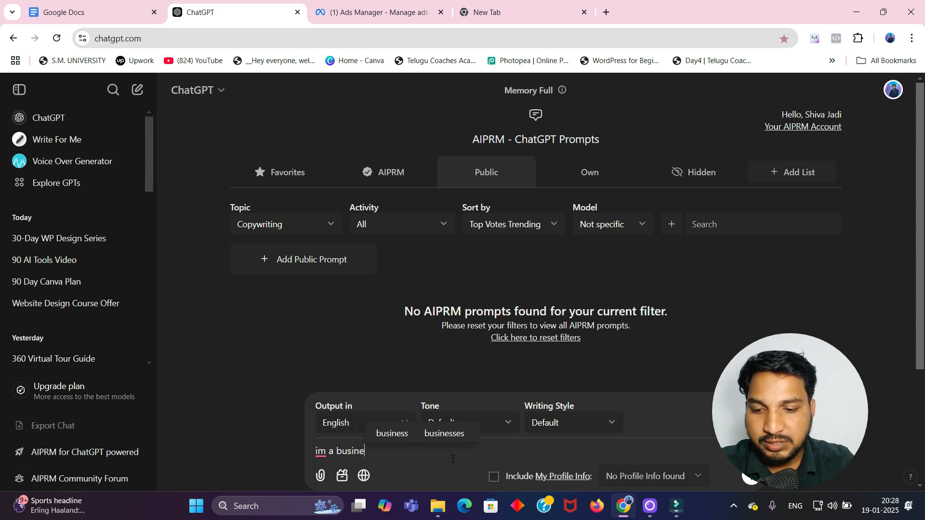
pyautogui.write('ss owenr')
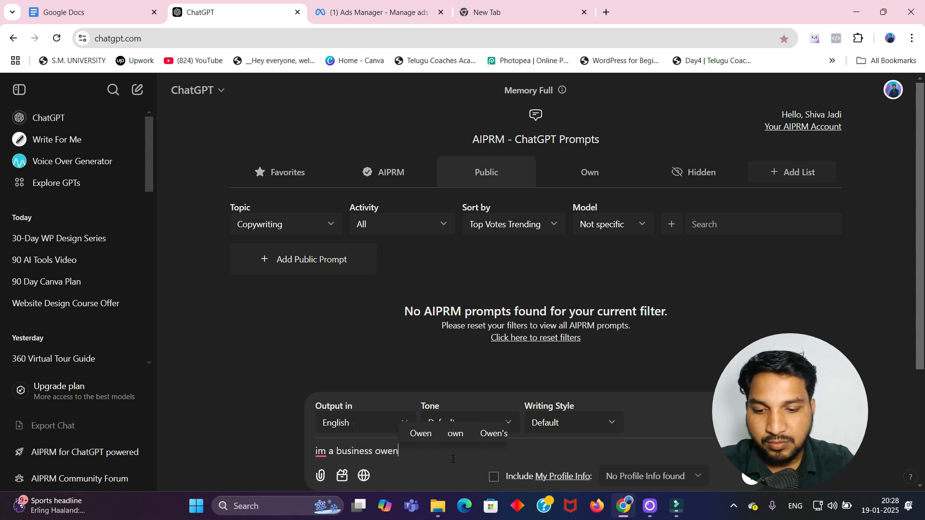
pyautogui.press('BackSpace')
pyautogui.press('BackSpace')
pyautogui.press('BackSpace')
pyautogui.press('BackSpace')
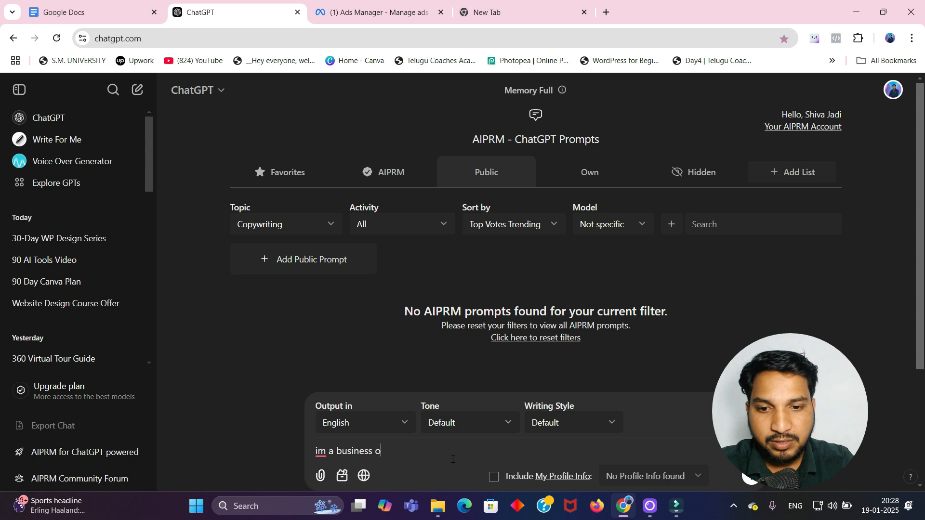
pyautogui.write('wner ')
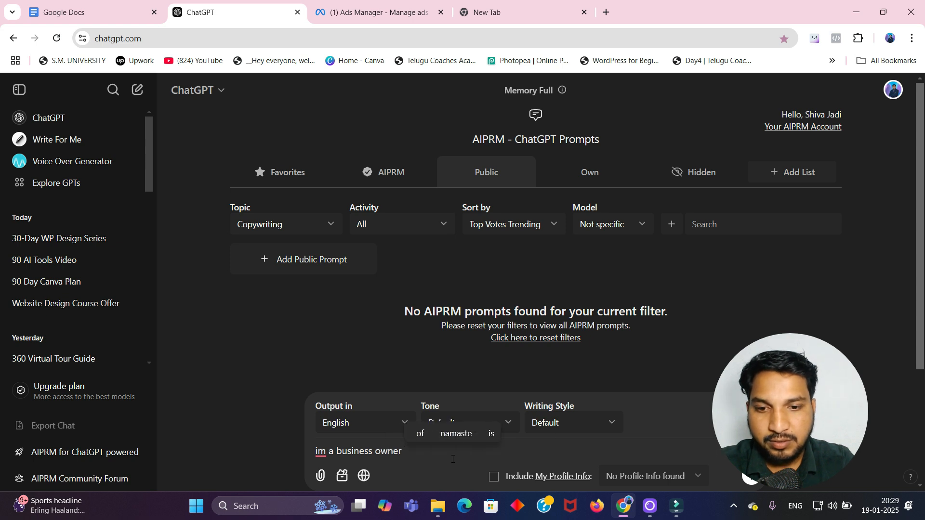
pyautogui.write('my business')
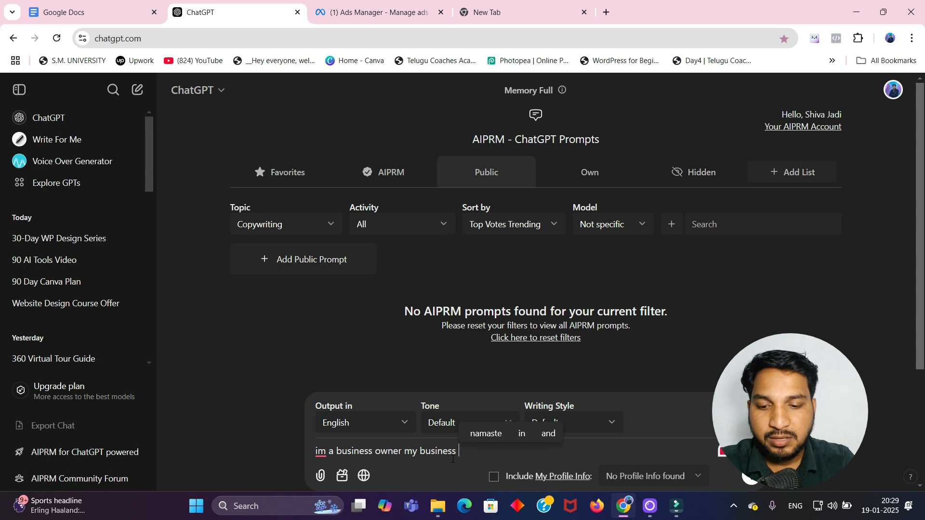
pyautogui.write(' inter')
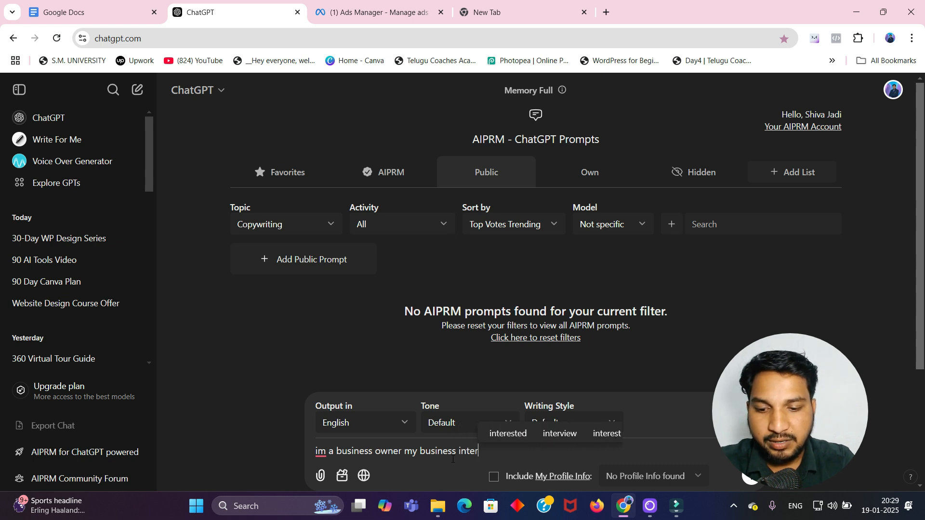
pyautogui.write('ior de')
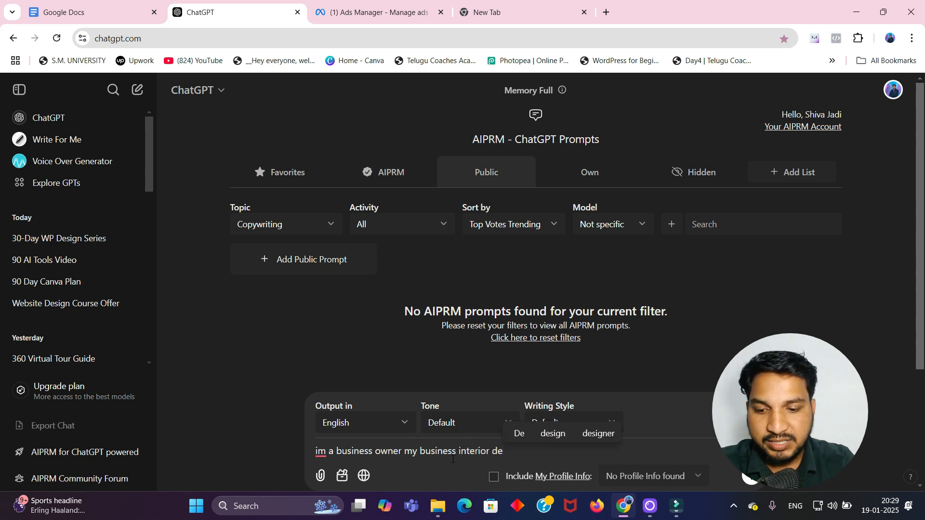
pyautogui.write('sign o')
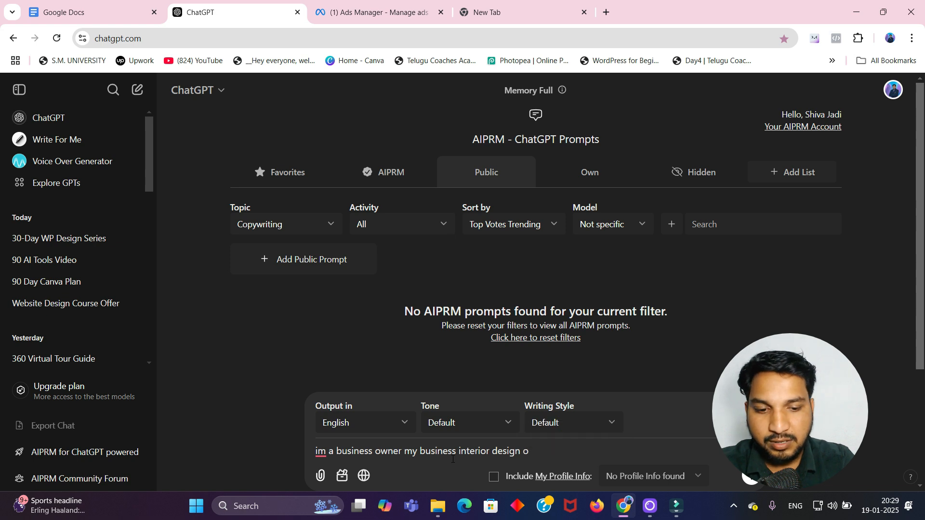
pyautogui.press('BackSpace')
pyautogui.write('pl')
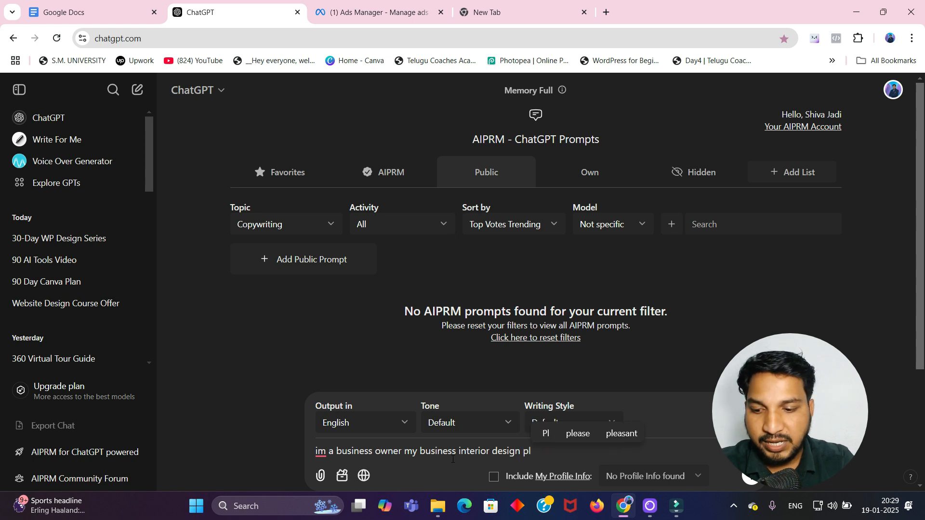
pyautogui.write('z wri')
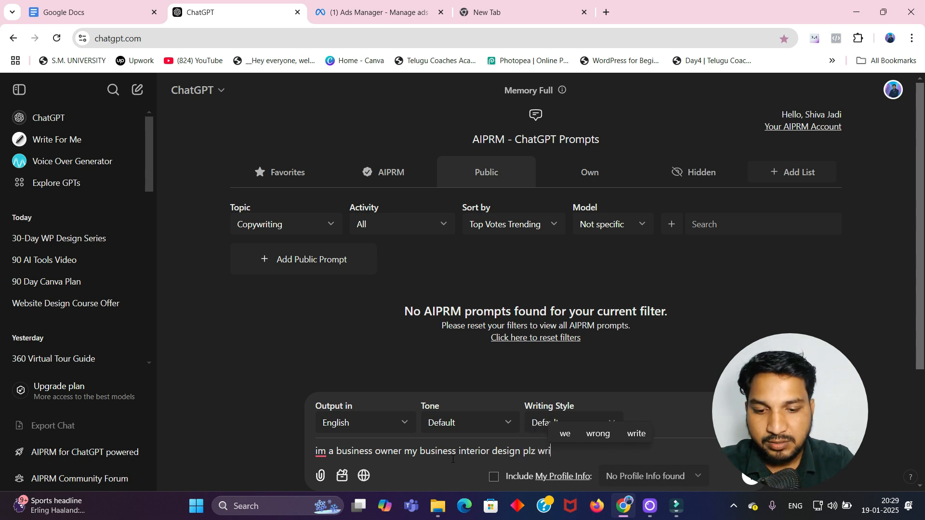
pyautogui.write('te a ad')
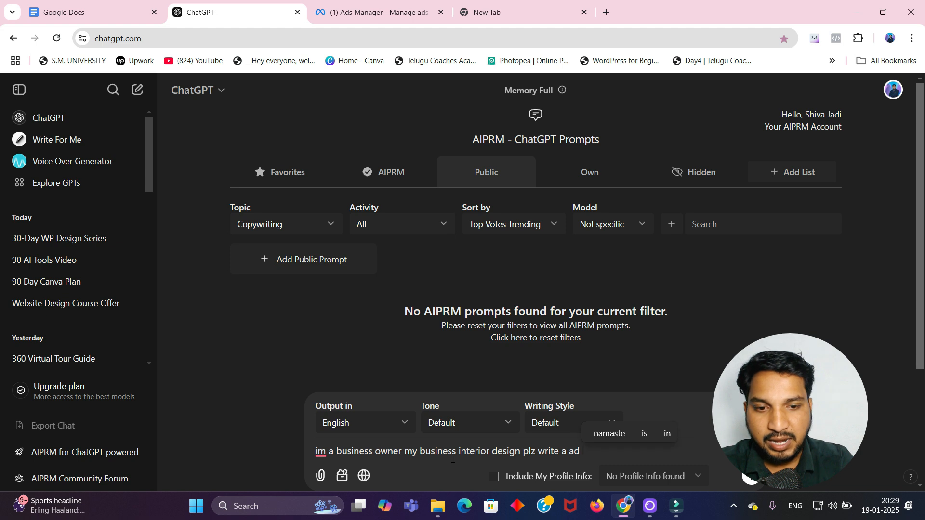
pyautogui.write(' copy')
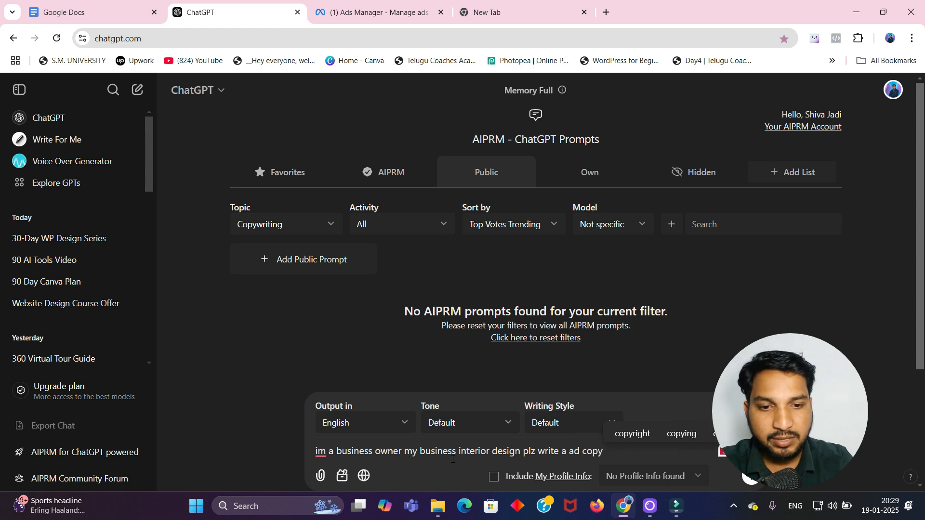
pyautogui.write(' for fb')
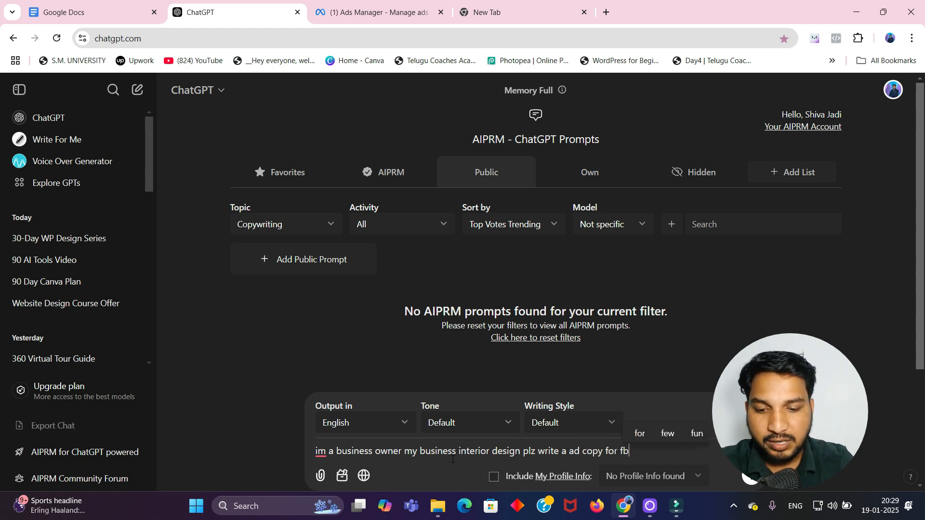
pyautogui.write(' ads')
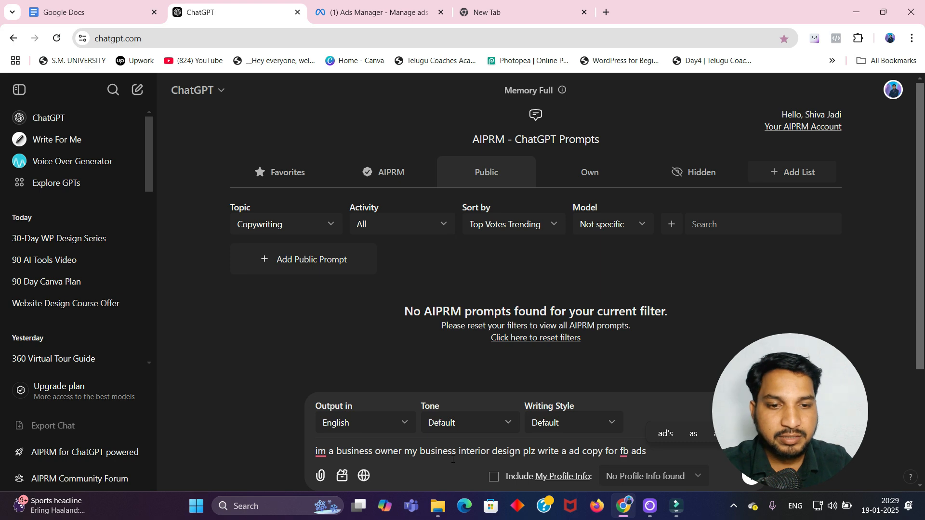
# Step: Send the ad copy prompt to ChatGPT, continue past the AIPRM upgrade notice, and return to the chat
pyautogui.click(751, 479)
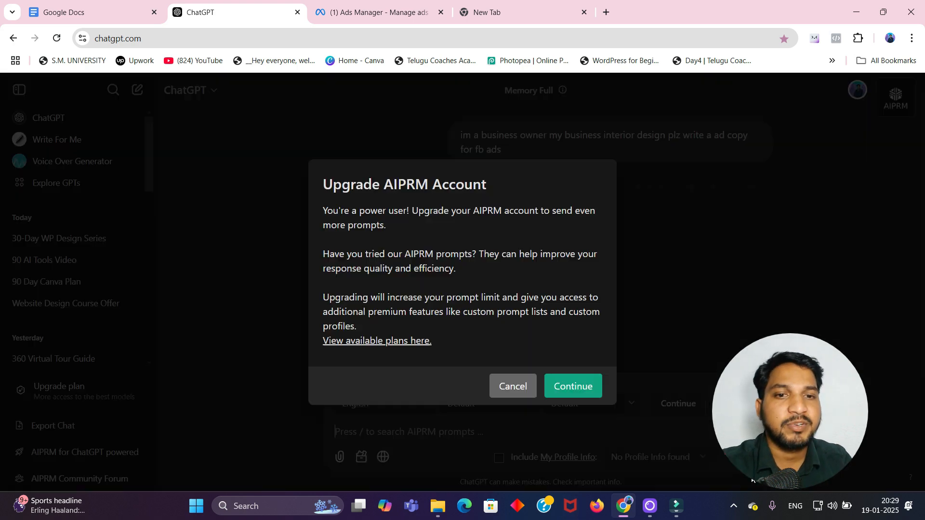
pyautogui.click(582, 385)
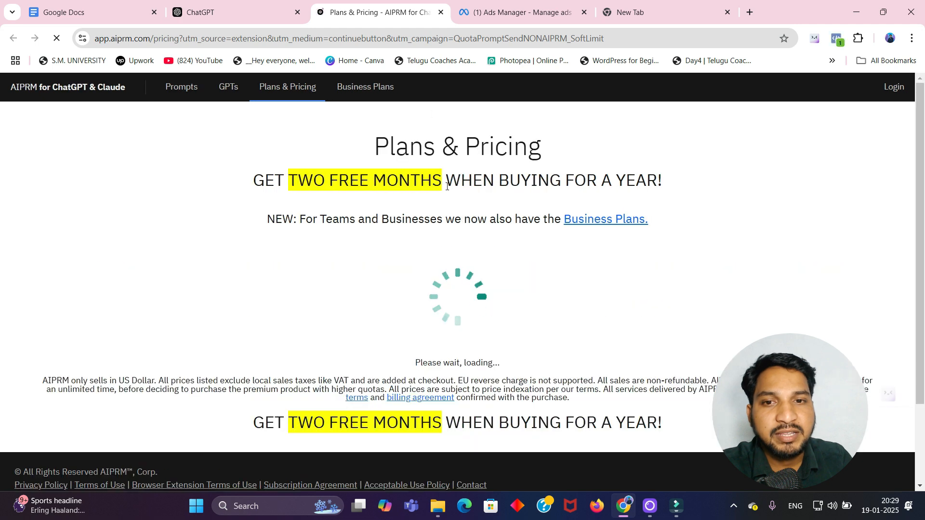
pyautogui.click(232, 13)
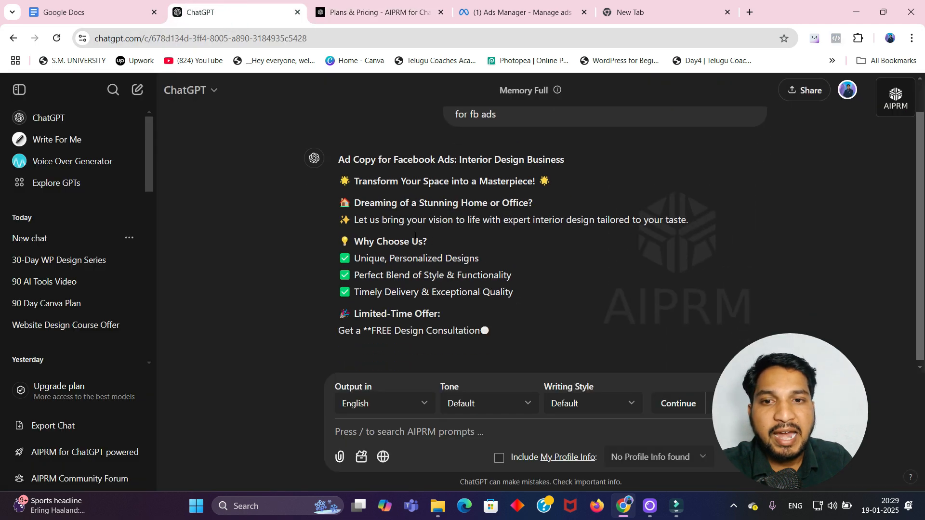
# Step: Read through ChatGPT's generated Facebook ad copy and copy the full ad text
pyautogui.scroll(1, 347, 225)
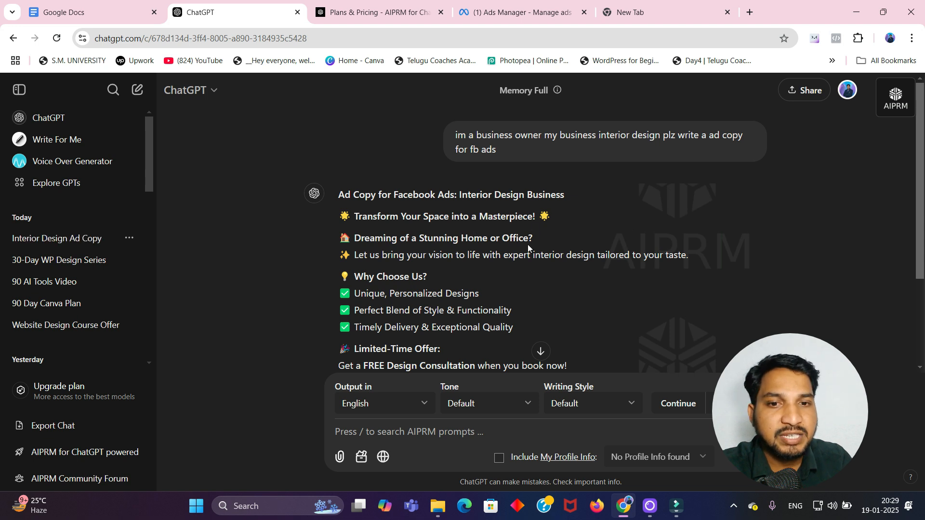
pyautogui.scroll(-1, 530, 249)
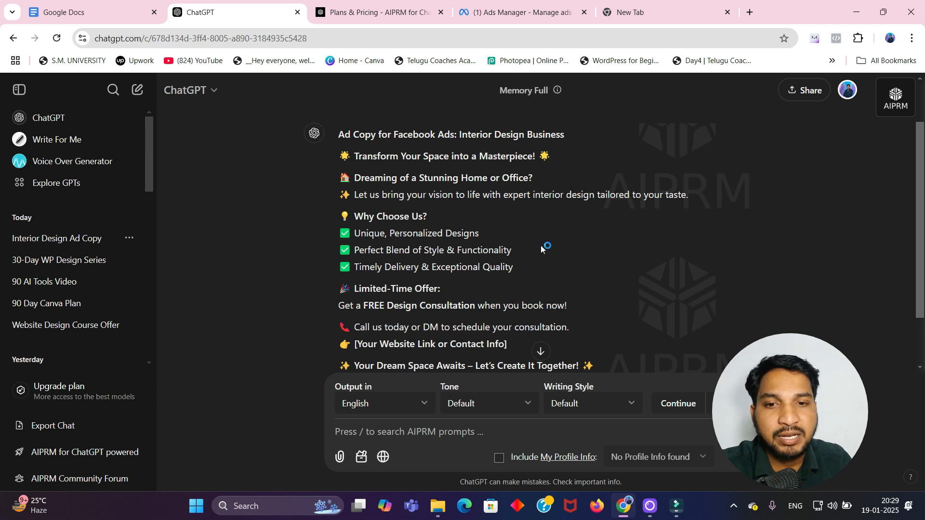
pyautogui.scroll(-2, 540, 245)
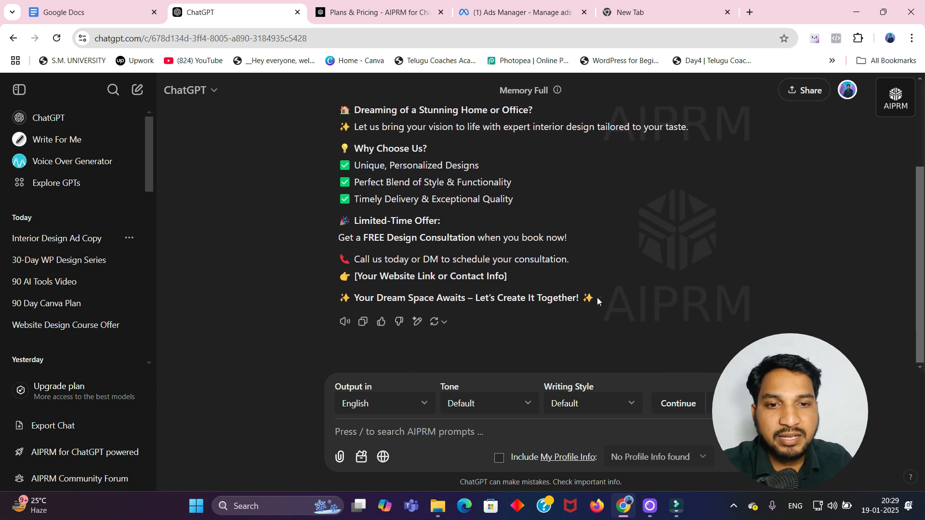
pyautogui.moveTo(597, 296); pyautogui.dragTo(326, 163)
pyautogui.scroll(2, 341, 204)
pyautogui.scroll(1, 328, 162)
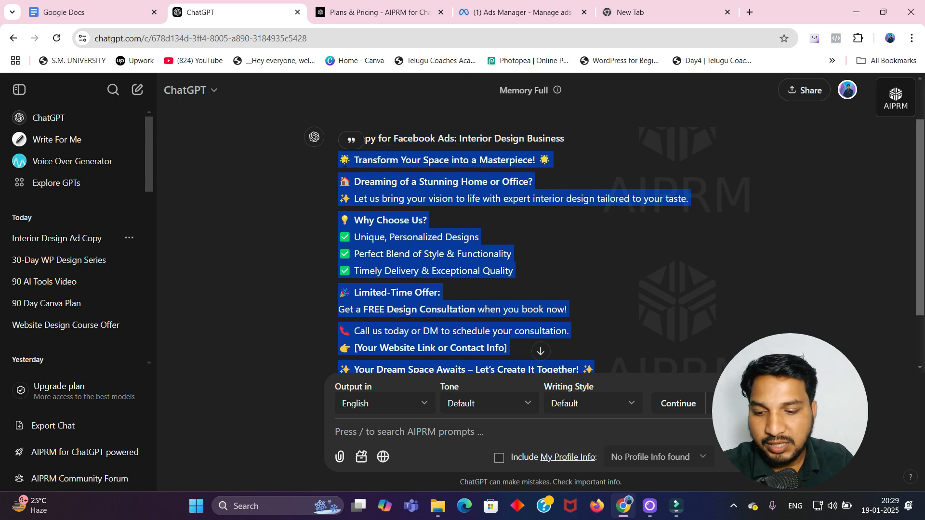
# Step: Paste the generated ad copy into the ad's primary text in Ads Manager
pyautogui.click(523, 12)
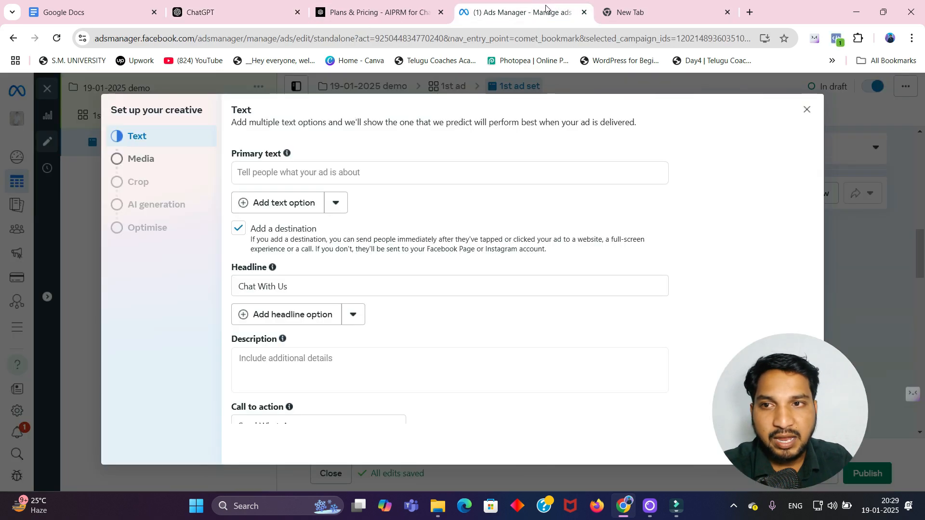
pyautogui.click(348, 172)
pyautogui.write('☀ Transform Your Space into a Masterpiece! ☀  🏠 Dreaming of a Stunning Home or Office? ✨ Let us bring your vision to life with expert interior design tailored to your taste.  💡 Why Choose Us? ✅ Unique, Personalized Designs ✅ Perfect Blend of Style & Functionality ✅ Timely Delivery & Exceptional Quality  🎉 Limited-Time Offer: Get a FREE Design Consultation when you book now!  📞 Call us today or DM to schedule your consultation. 👉 [Your Website Link or Contact Info]  ✨ Your Dream Space Awaits – Let’s Create It Together! ✨')
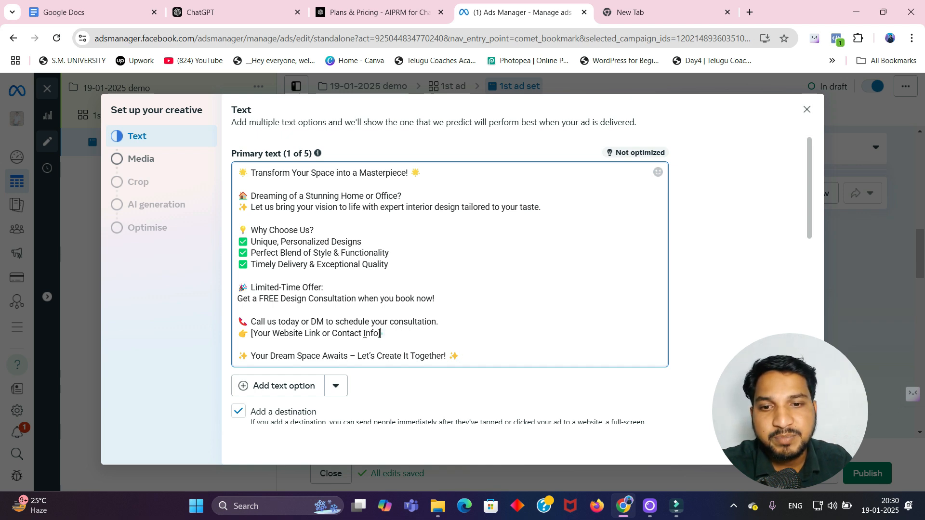
# Step: Replace the website link placeholder in the primary text with the business website's https URL and continue
pyautogui.moveTo(381, 335); pyautogui.dragTo(248, 336)
pyautogui.write('shivaja')
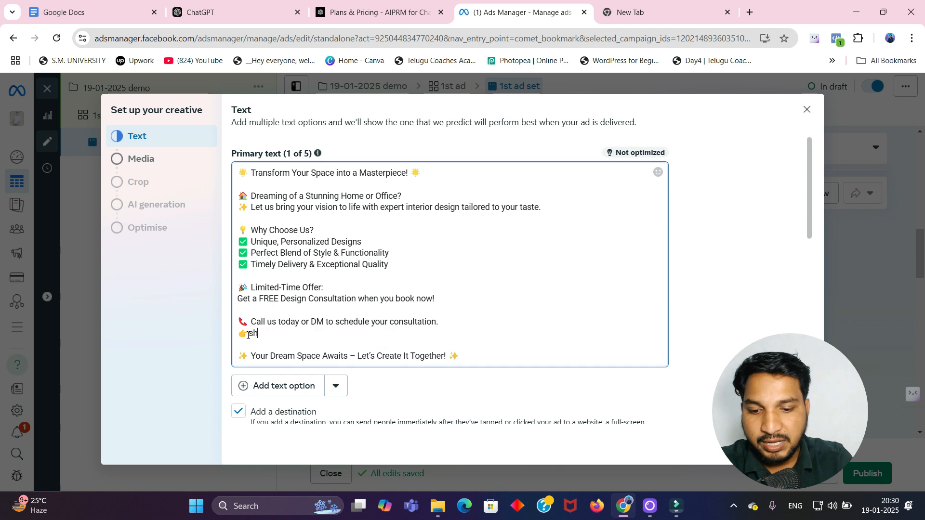
pyautogui.write('di.com')
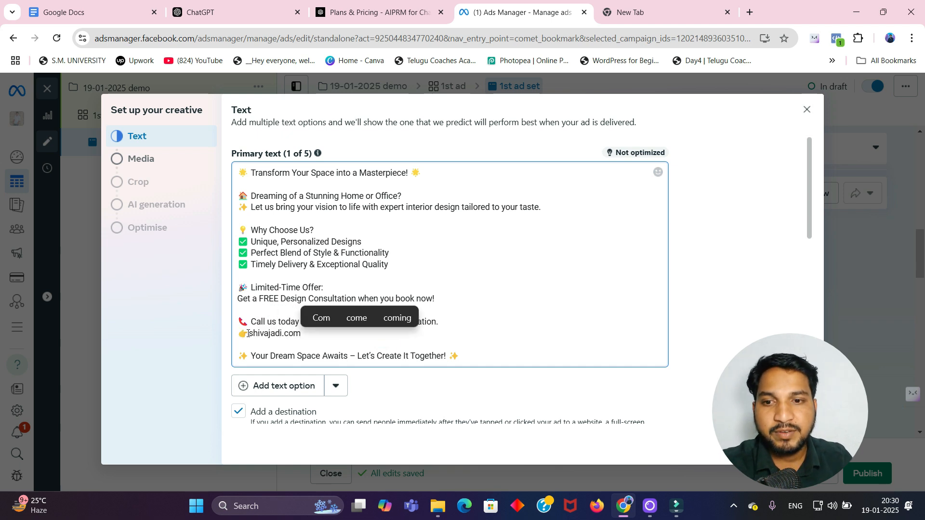
pyautogui.click(248, 333)
pyautogui.write('http')
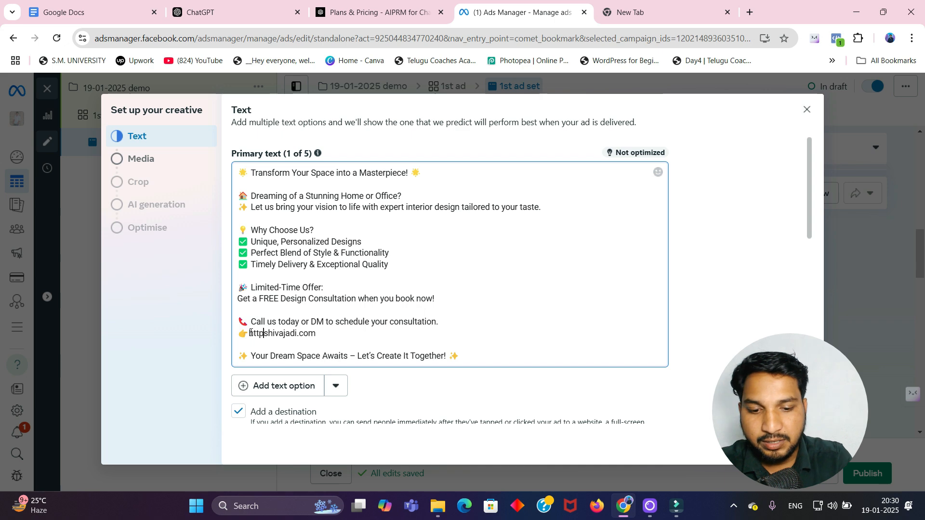
pyautogui.write('s:')
pyautogui.write('//')
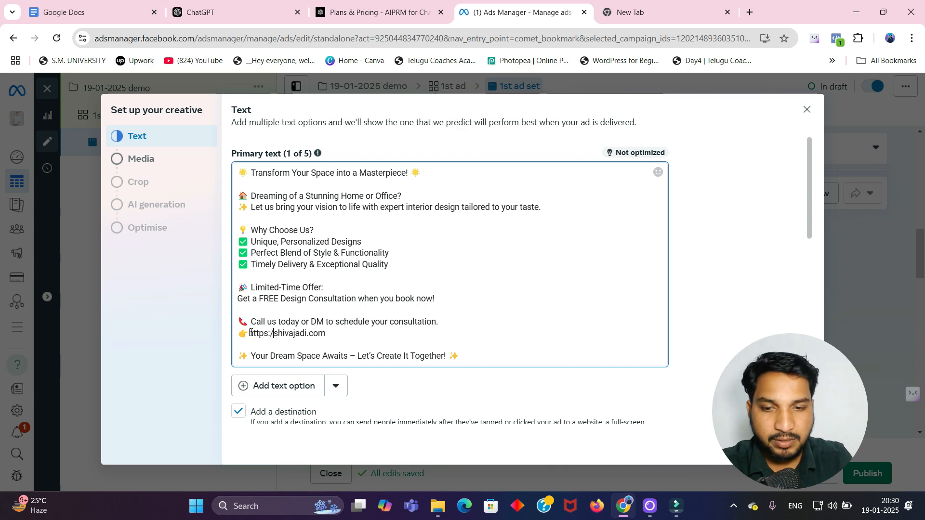
pyautogui.click(450, 342)
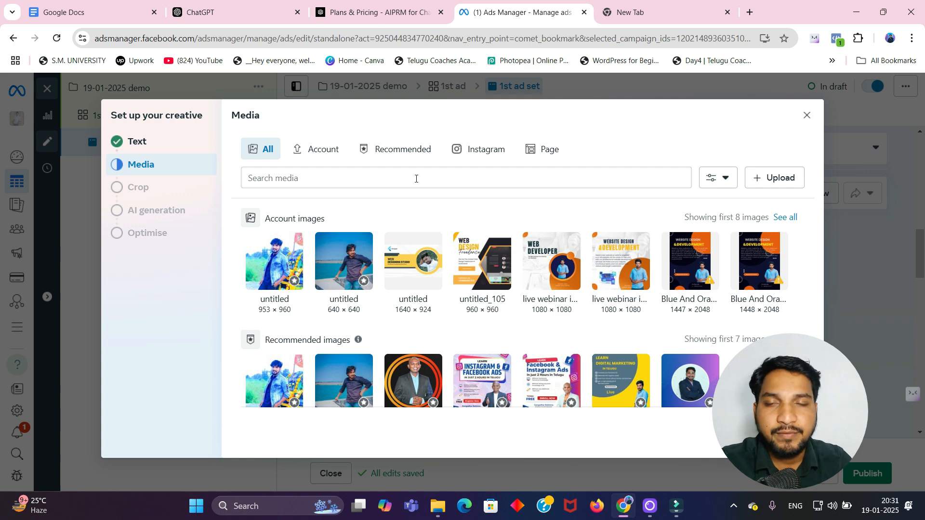
# Step: Upload the Digital Marketing Silver Membership image from the Desktop as the ad media and accept the crops
pyautogui.click(775, 182)
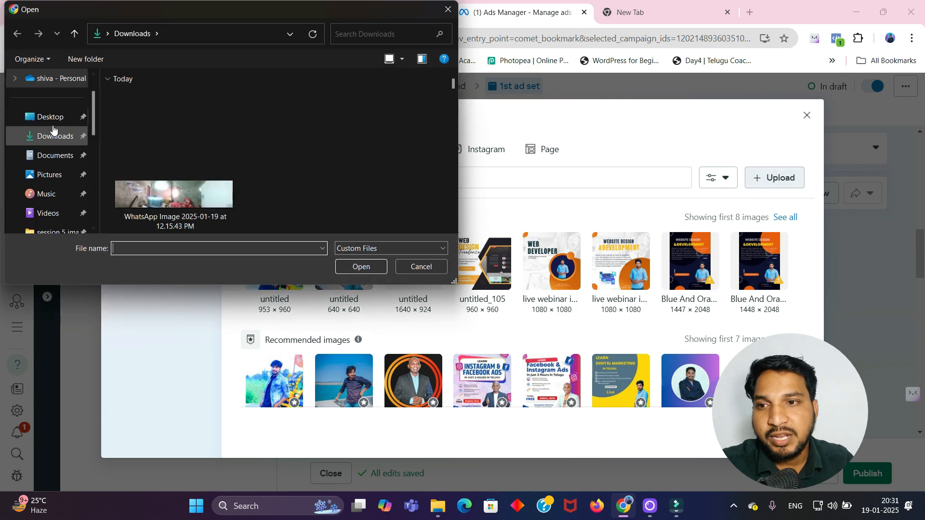
pyautogui.click(48, 118)
pyautogui.scroll(-10, 236, 135)
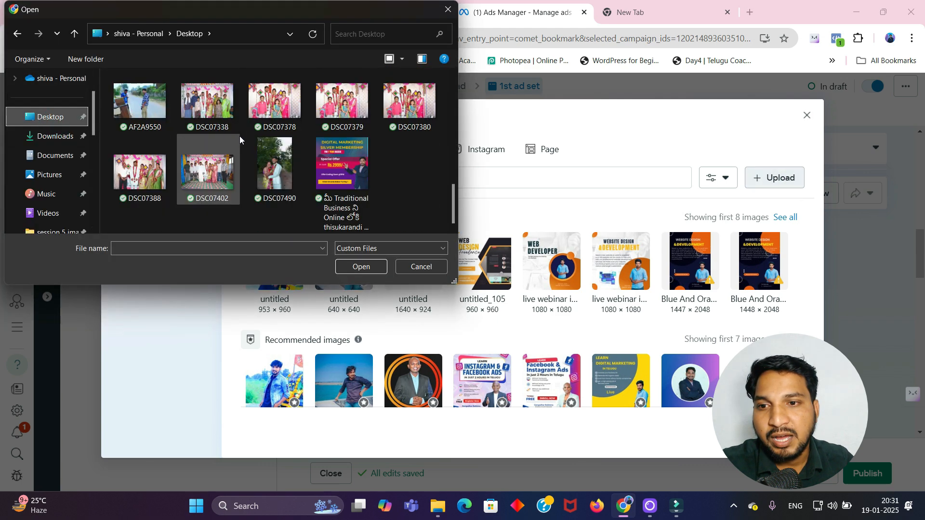
pyautogui.click(323, 180)
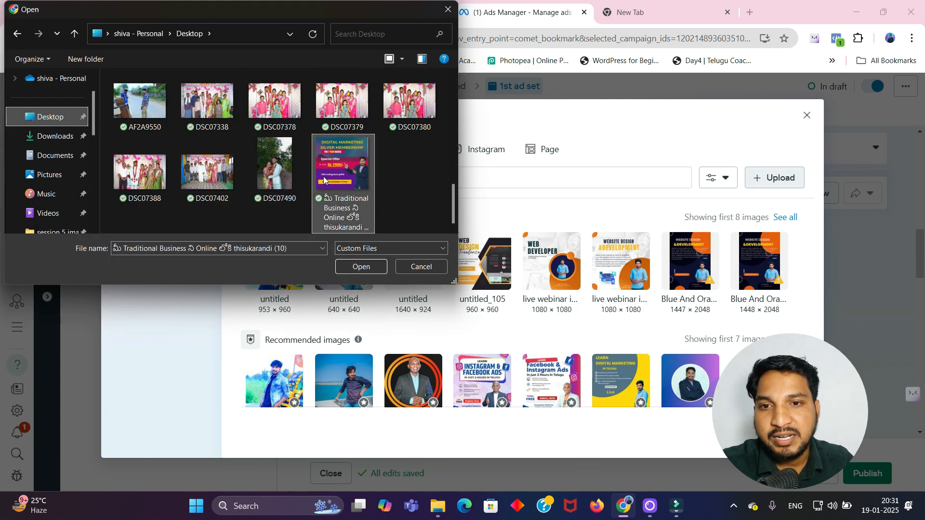
pyautogui.click(361, 266)
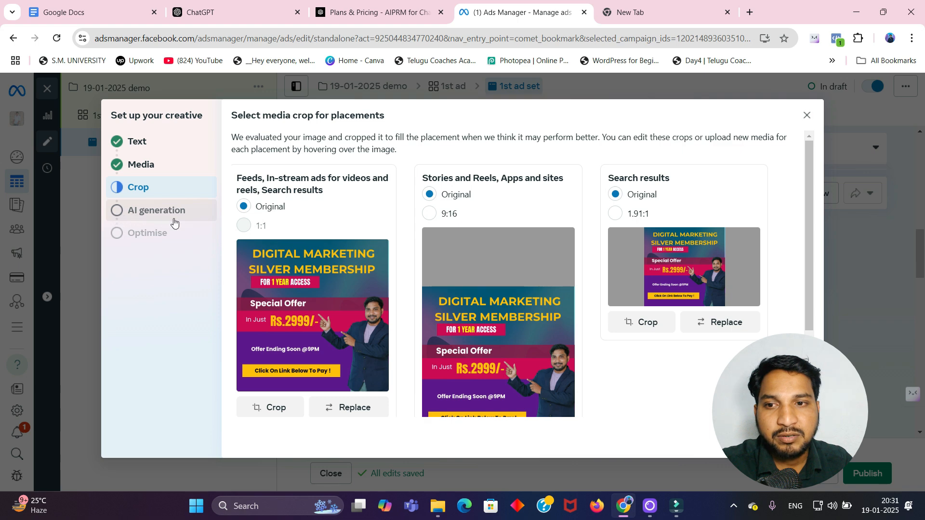
pyautogui.click(797, 439)
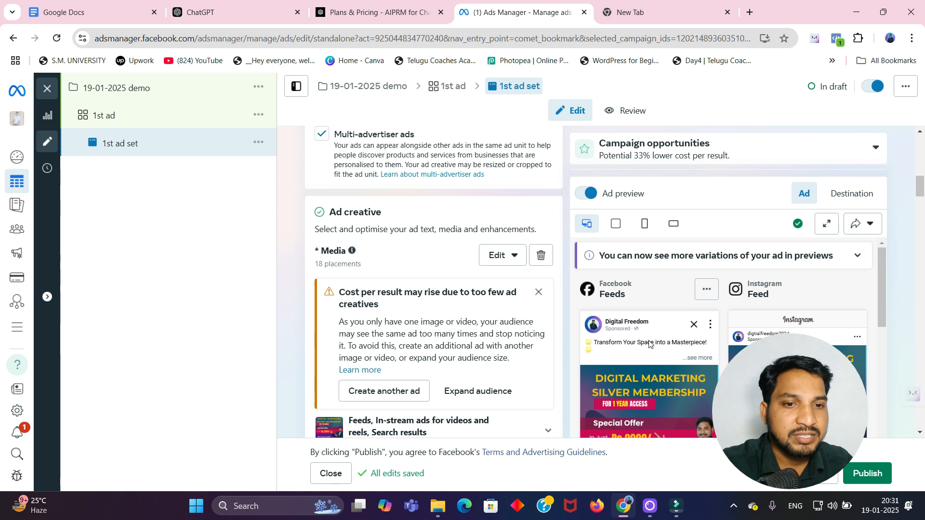
# Step: Review the ad previews and the creative text settings for the ad
pyautogui.scroll(-4, 794, 323)
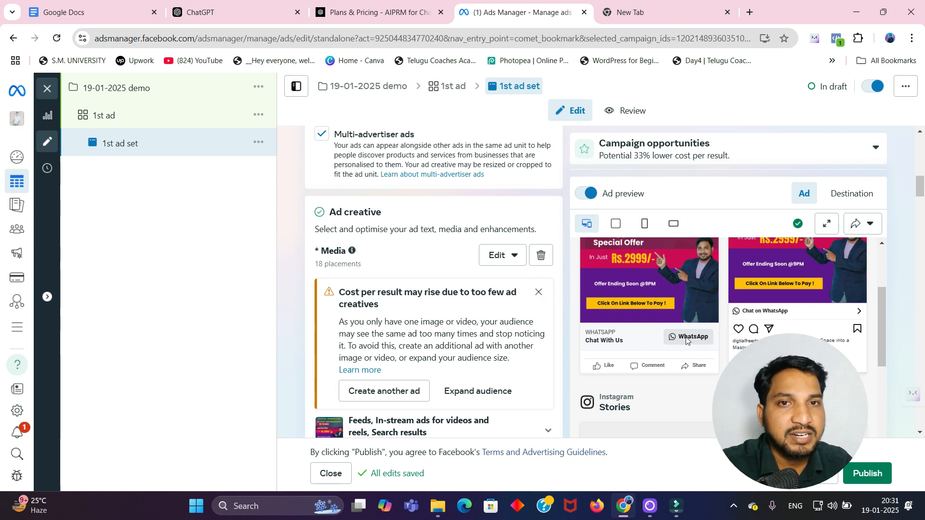
pyautogui.scroll(-1, 686, 337)
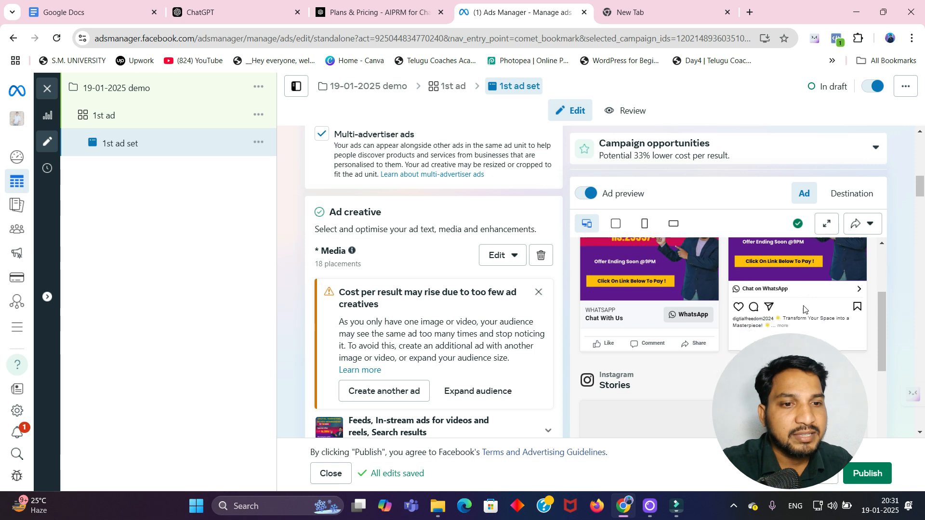
pyautogui.scroll(-2, 536, 254)
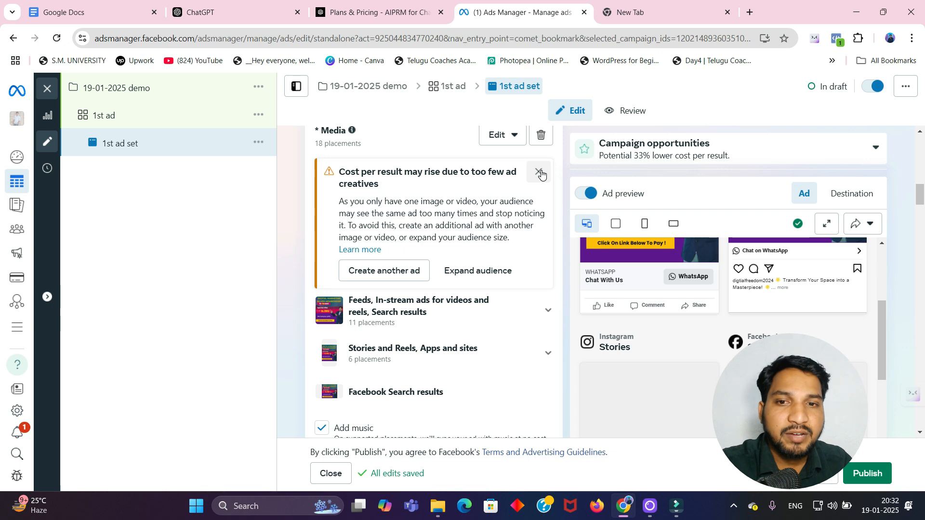
pyautogui.click(543, 175)
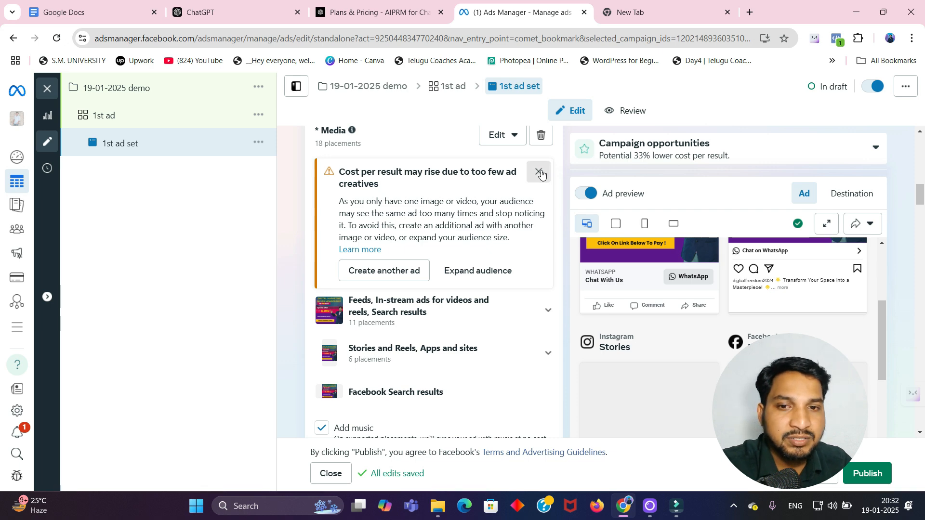
pyautogui.scroll(-2, 478, 283)
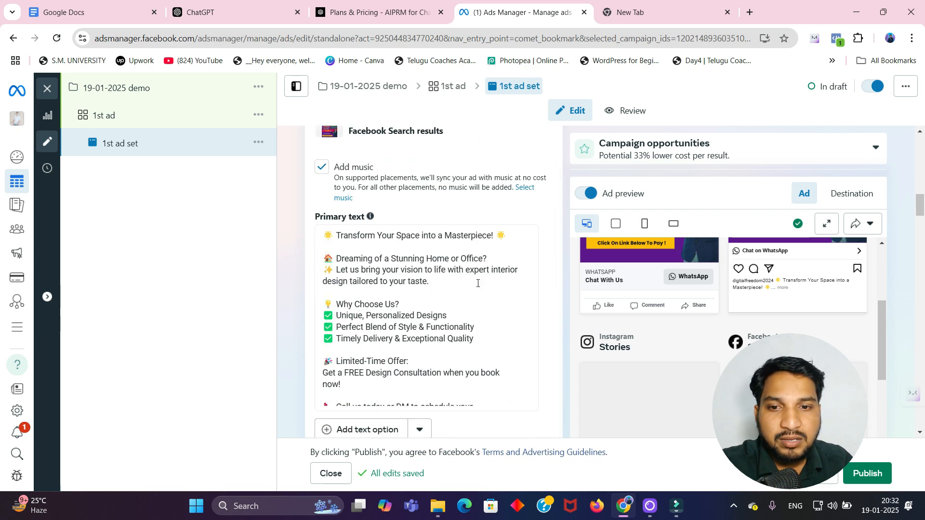
pyautogui.scroll(-2, 478, 283)
pyautogui.scroll(-3, 415, 259)
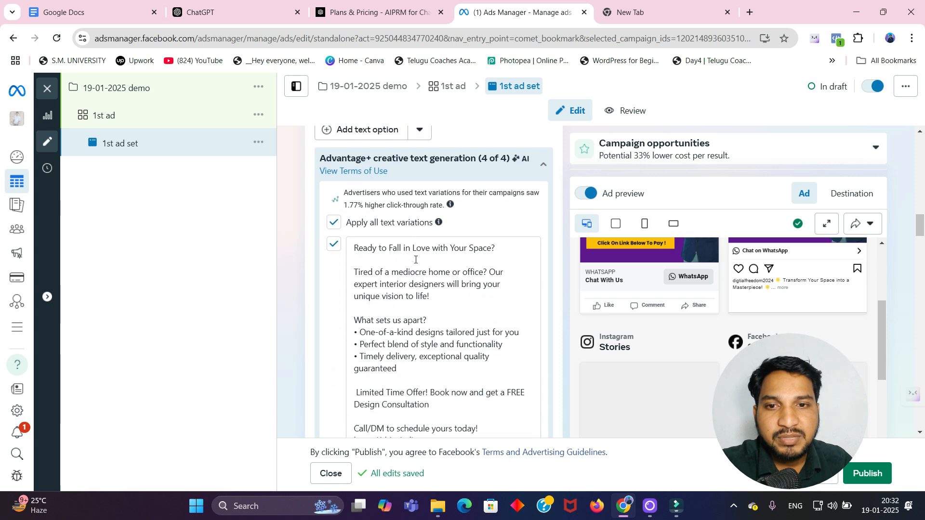
pyautogui.scroll(-5, 399, 268)
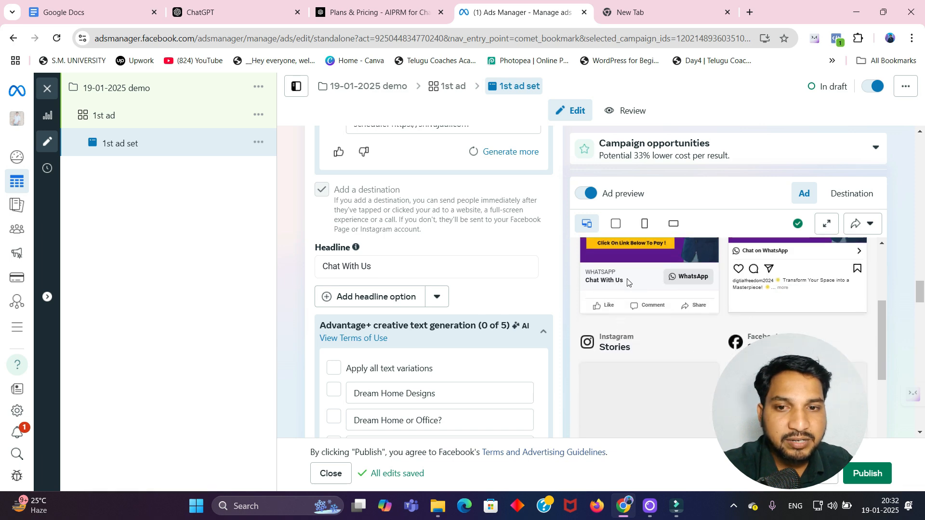
pyautogui.scroll(-9, 452, 266)
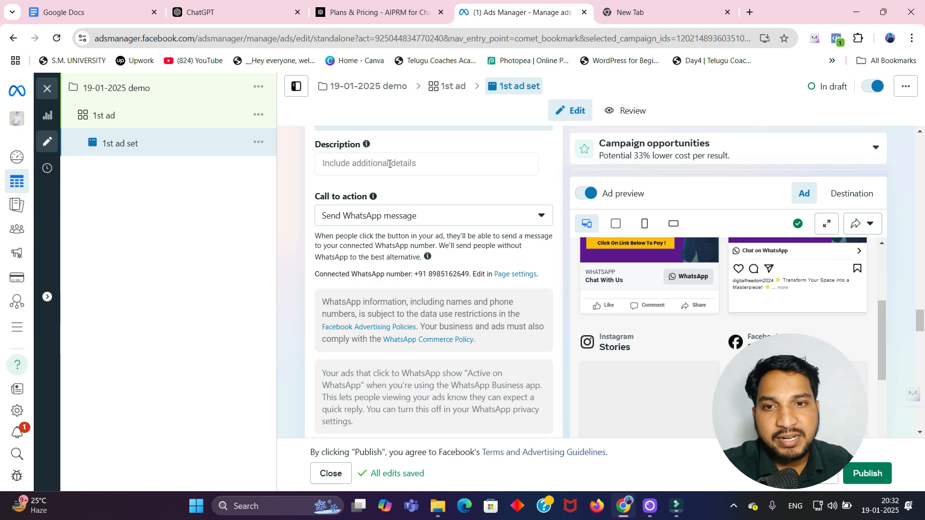
# Step: Enter Grow Your Business as the ad description
pyautogui.click(413, 166)
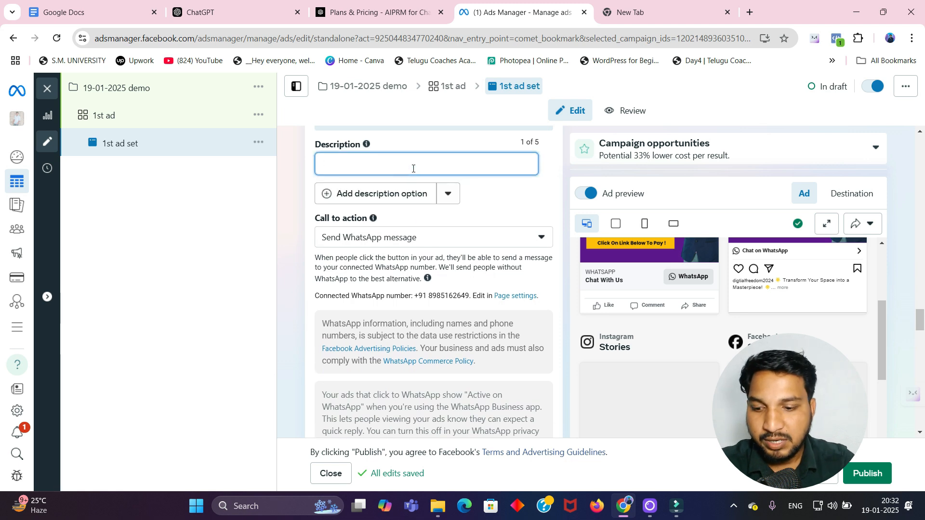
pyautogui.write('Grow ')
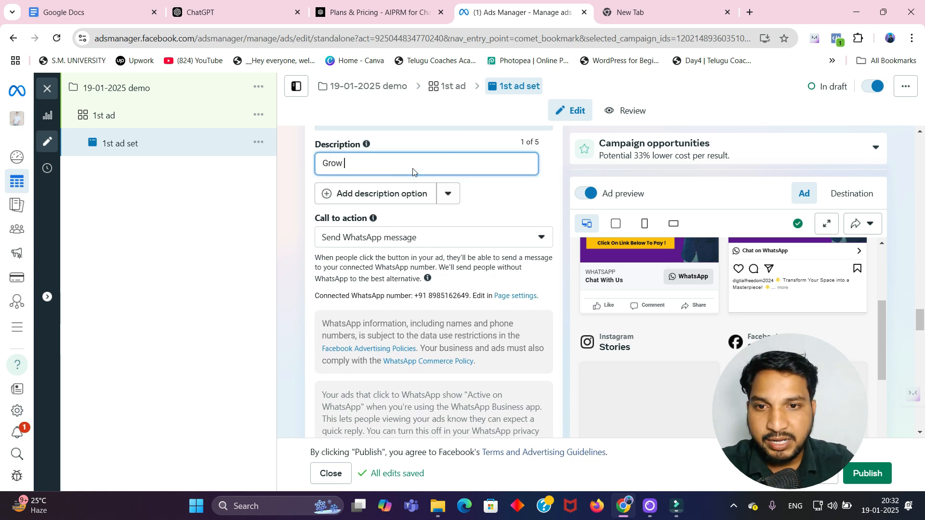
pyautogui.write('Your')
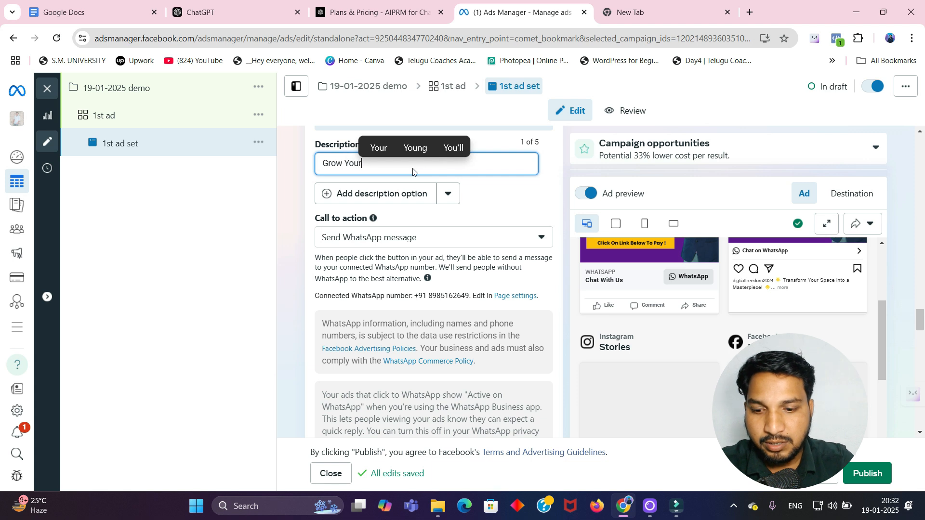
pyautogui.write(' Business')
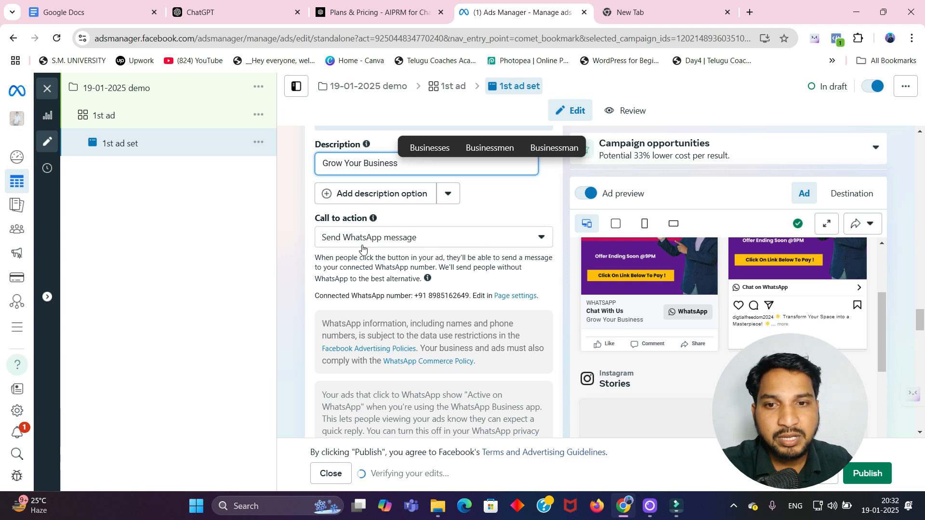
# Step: Choose Send WhatsApp message as the ad's call to action
pyautogui.click(514, 244)
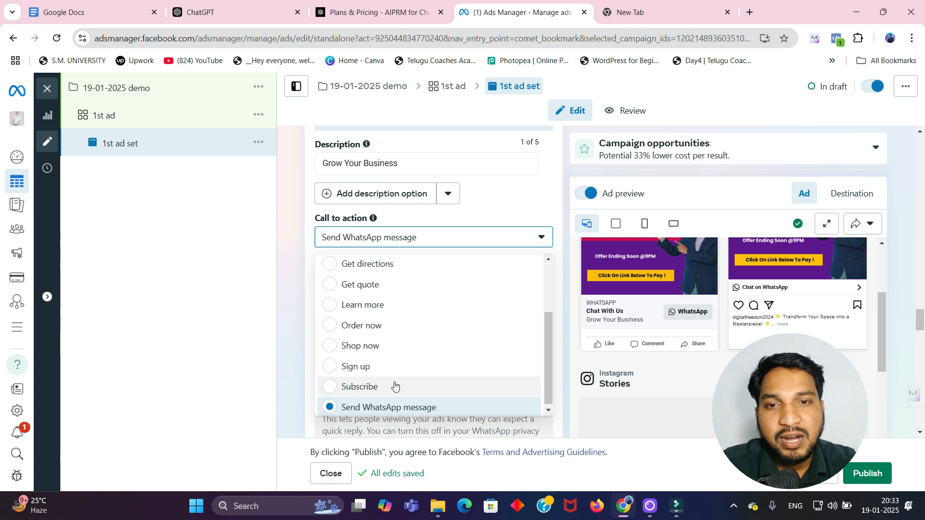
pyautogui.scroll(-1, 417, 384)
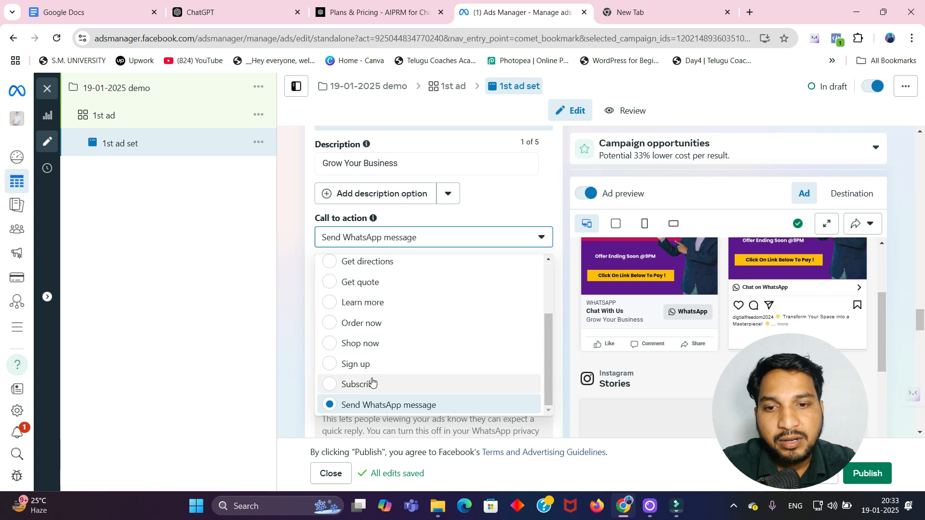
pyautogui.click(379, 409)
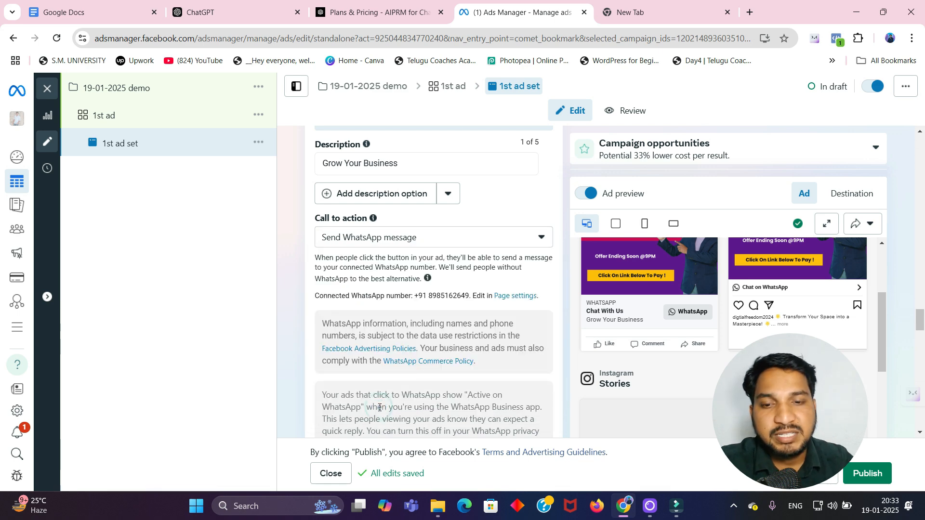
pyautogui.scroll(-6, 440, 331)
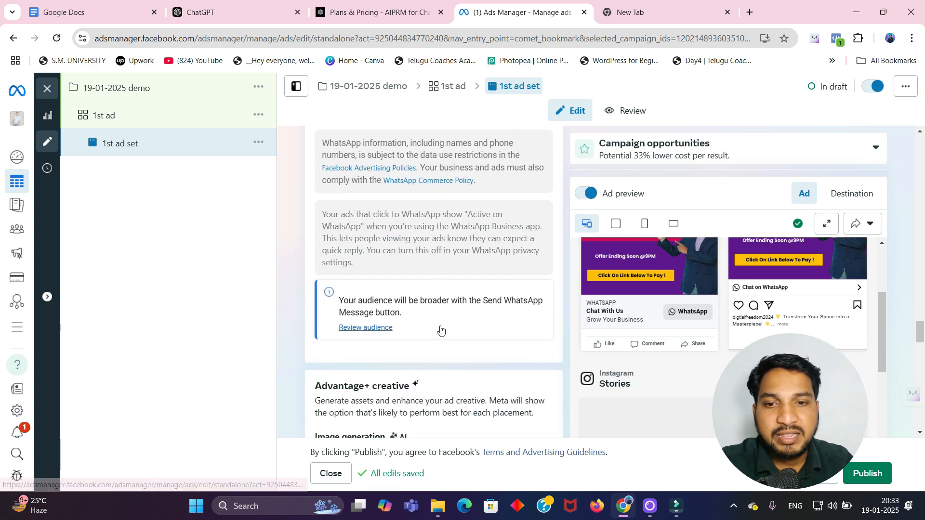
# Step: Review the WhatsApp destination, message template and tracking settings, and publish the campaign
pyautogui.scroll(-5, 441, 332)
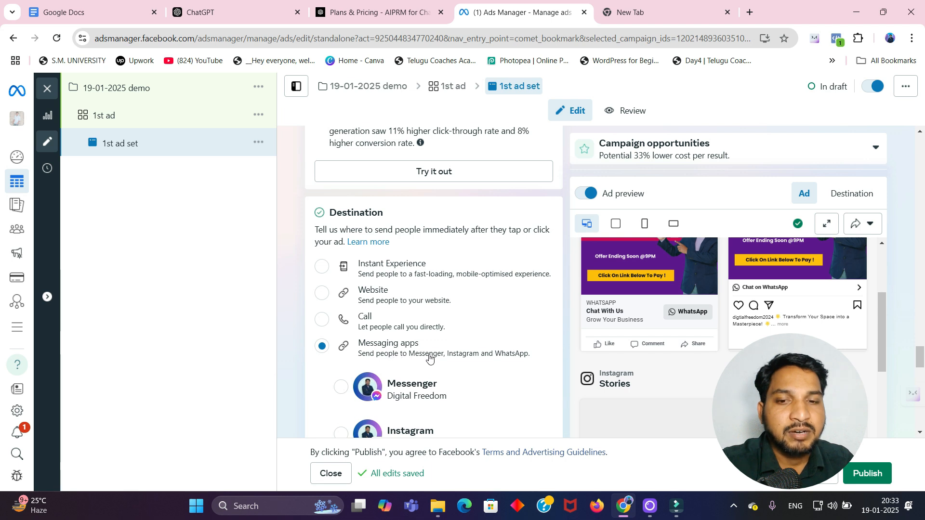
pyautogui.scroll(-3, 376, 232)
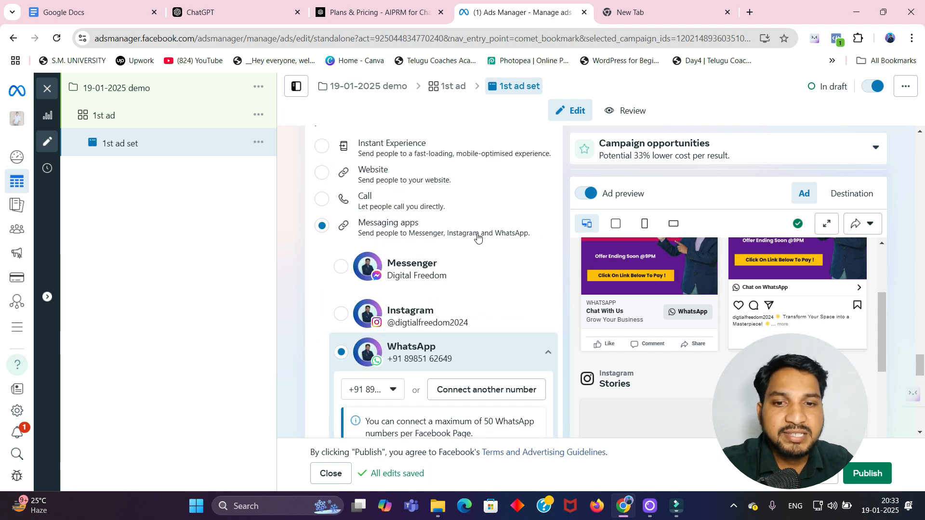
pyautogui.scroll(-2, 411, 321)
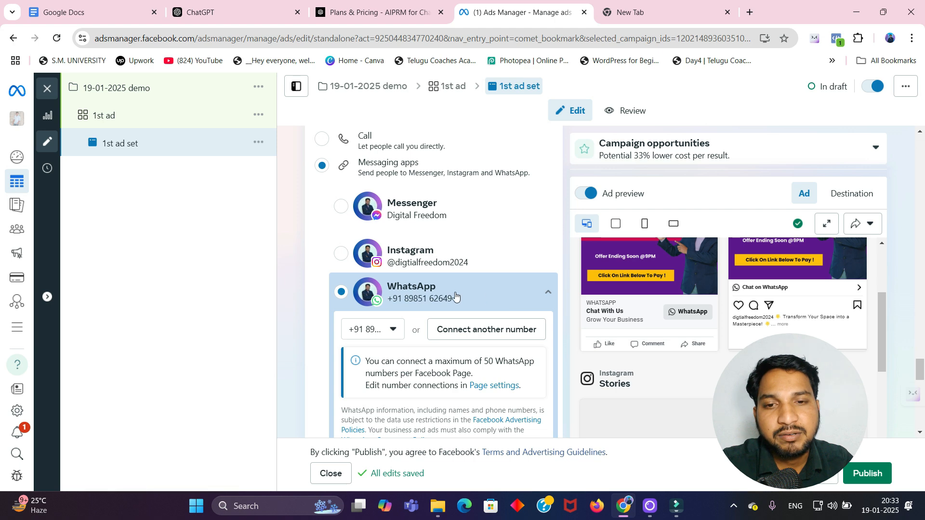
pyautogui.scroll(-1, 455, 295)
pyautogui.scroll(-6, 456, 295)
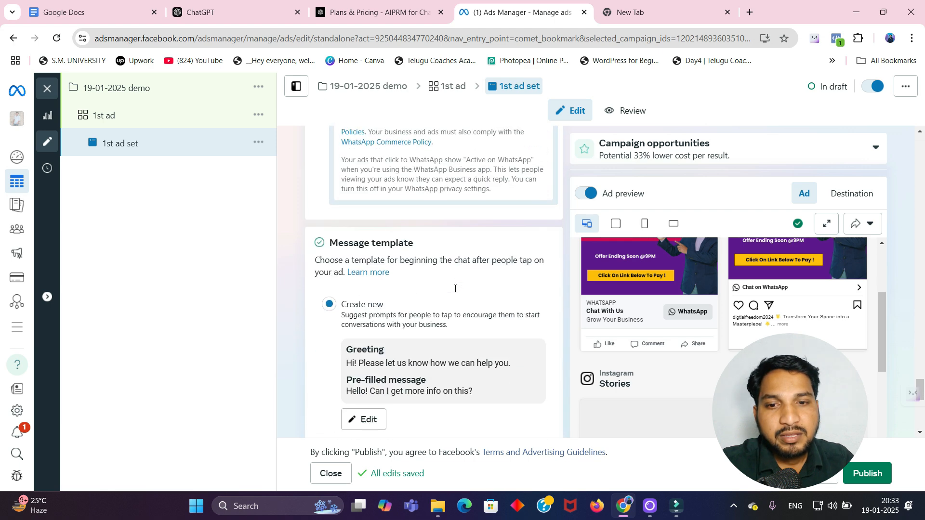
pyautogui.scroll(-4, 448, 278)
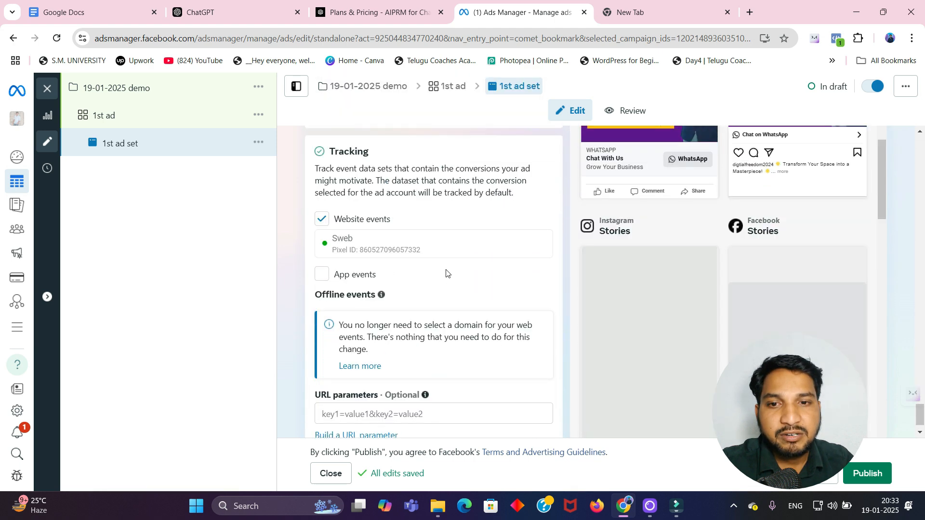
pyautogui.scroll(-1, 425, 271)
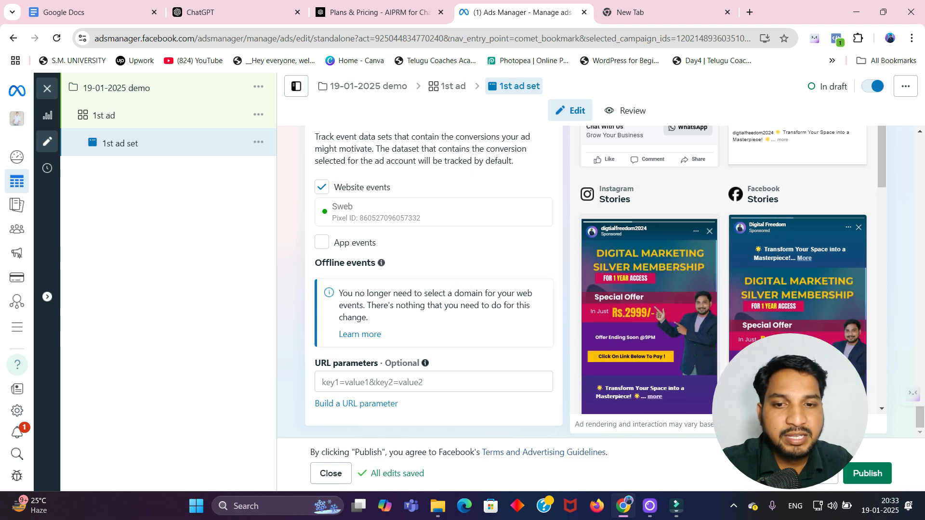
pyautogui.click(873, 474)
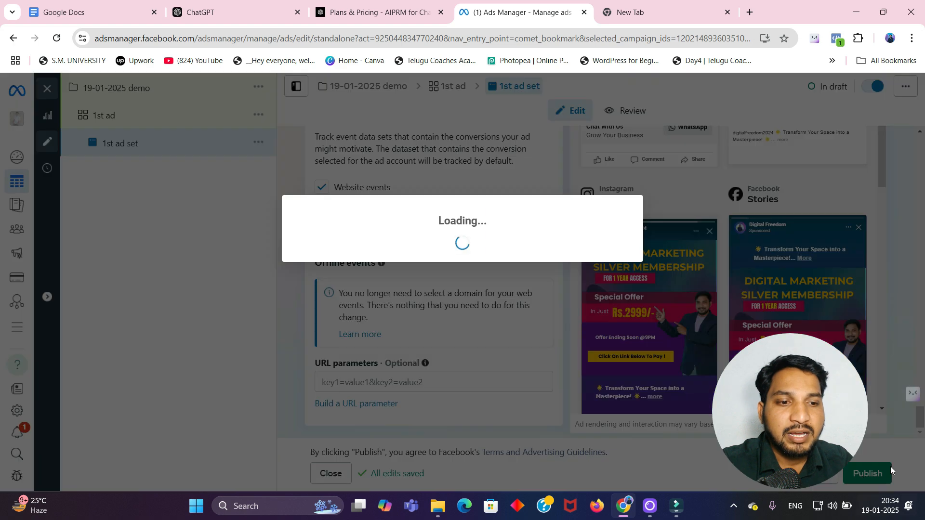